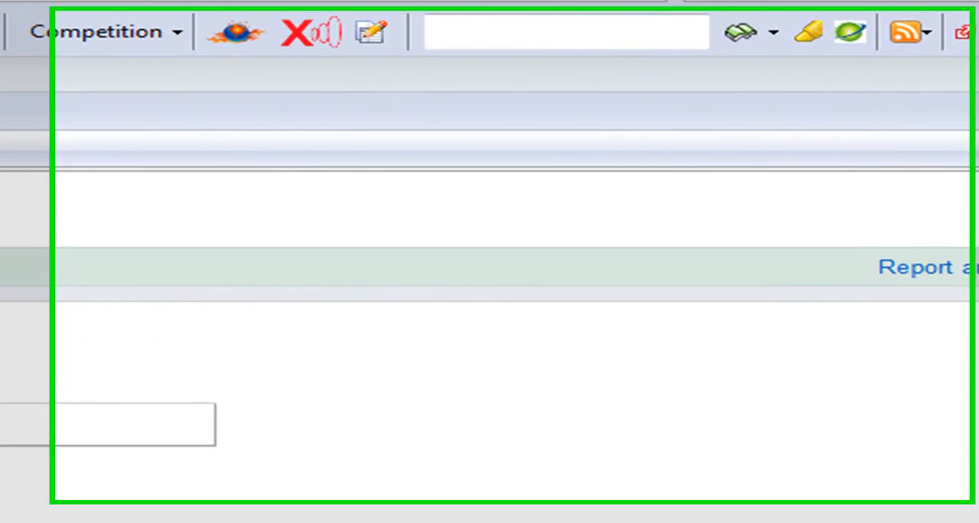
- Copy the full keyword list from the wakeboard-rakcs file in Notepad into the Keyword Tool's Word or phrase box
{"action": "key", "text": "alt+Tab"}
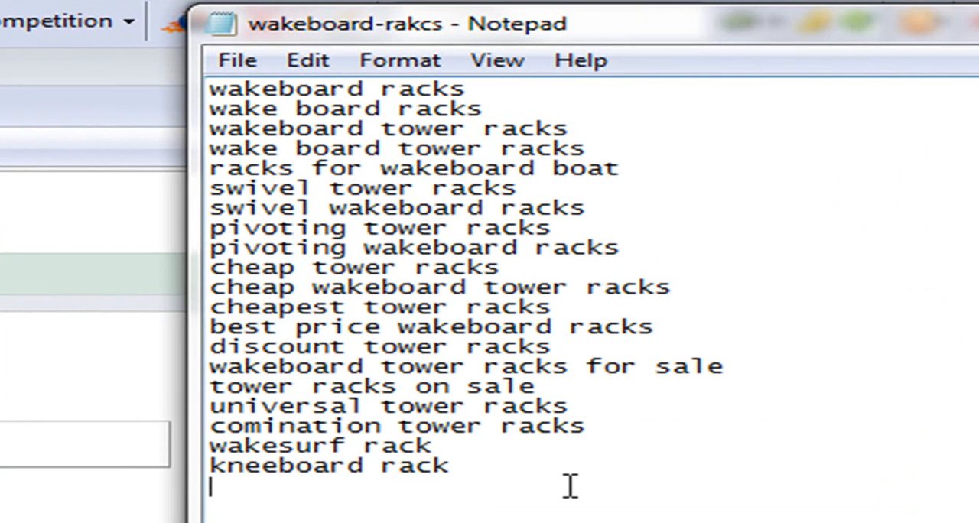
{"action": "left_click", "coordinate": [492, 464]}
{"action": "left_click_drag", "start_coordinate": [464, 465], "coordinate": [213, 70]}
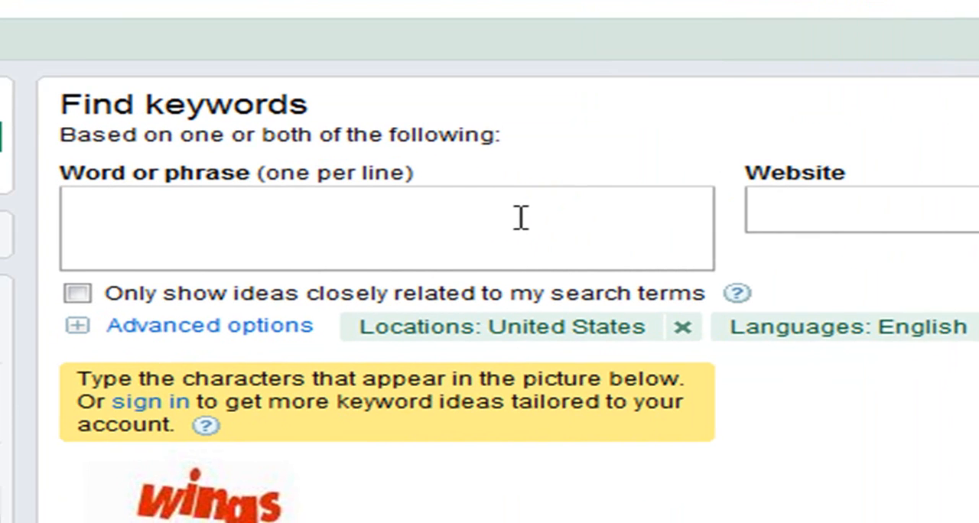
{"action": "key", "text": "ctrl+v"}
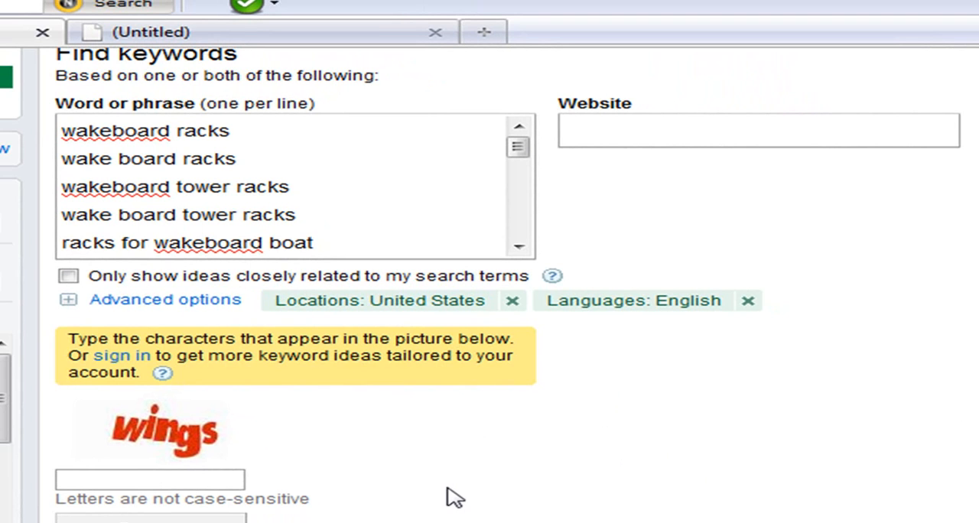
- Enter the verification characters shown in the picture and run the keyword search
{"action": "left_click", "coordinate": [213, 480]}
{"action": "type", "text": "wings"}
{"action": "key", "text": "Return"}
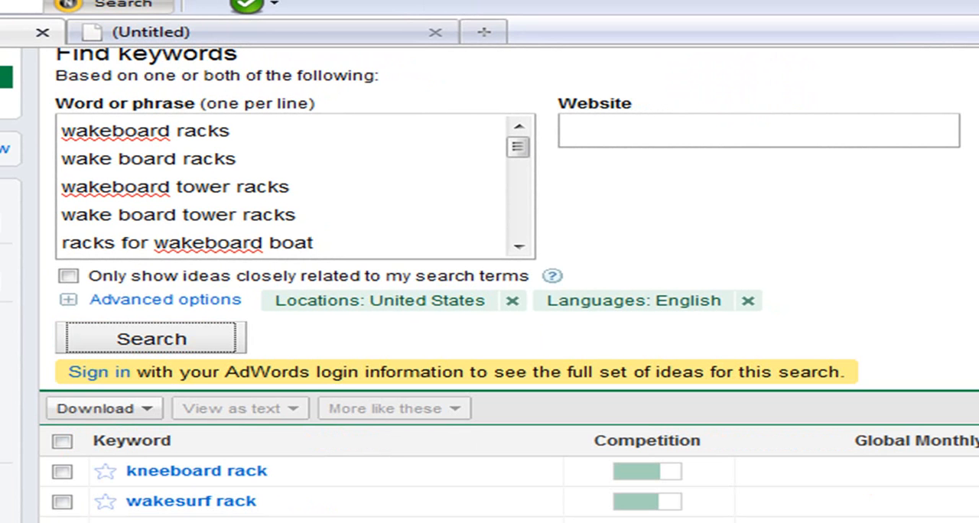
- Select the relevant keyword ideas that have search volume, including kneeboard rack, wakesurf rack and swivel wakeboard racks
{"action": "scroll", "coordinate": [490, 283], "scroll_direction": "down", "scroll_amount": 5}
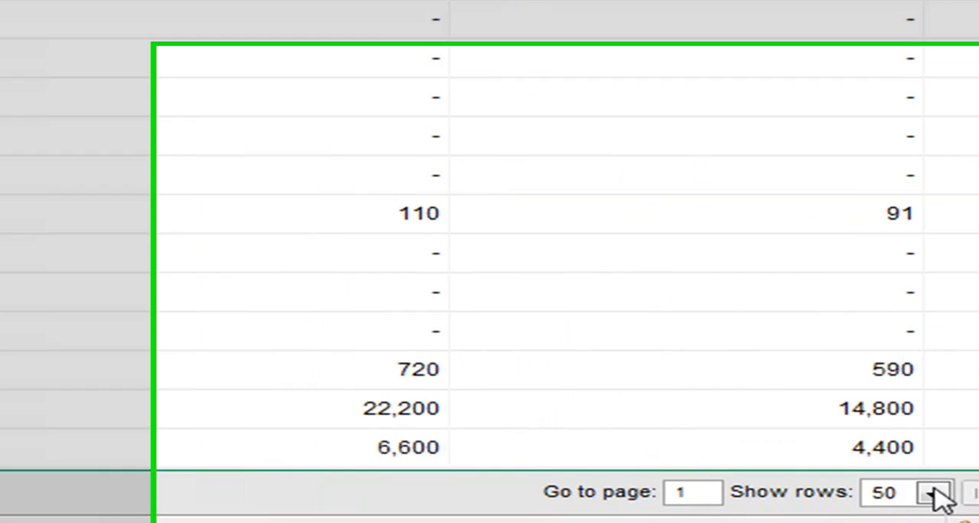
{"action": "left_click", "coordinate": [817, 465]}
{"action": "left_click", "coordinate": [809, 446]}
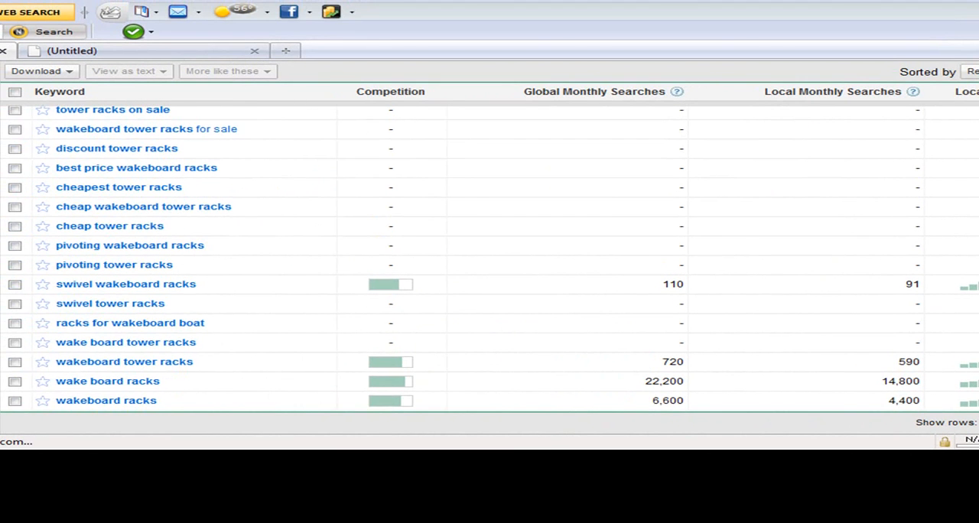
{"action": "scroll", "coordinate": [489, 259], "scroll_direction": "down", "scroll_amount": 1}
{"action": "scroll", "coordinate": [489, 258], "scroll_direction": "up", "scroll_amount": 5}
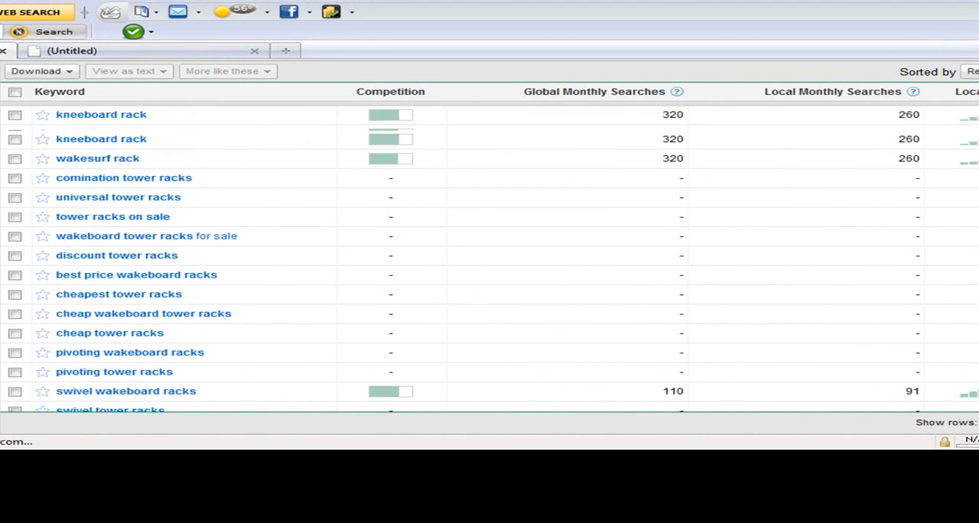
{"action": "scroll", "coordinate": [490, 259], "scroll_direction": "down", "scroll_amount": 3}
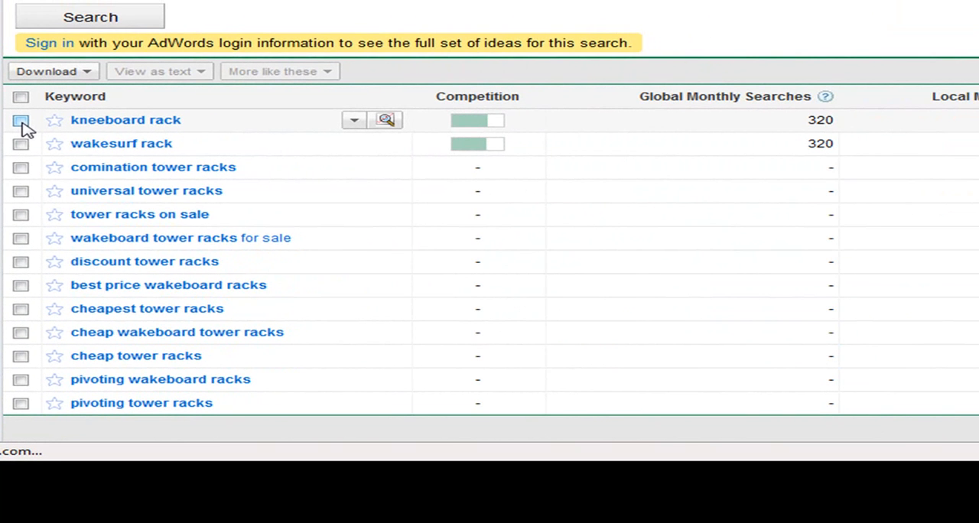
{"action": "left_click", "coordinate": [21, 122]}
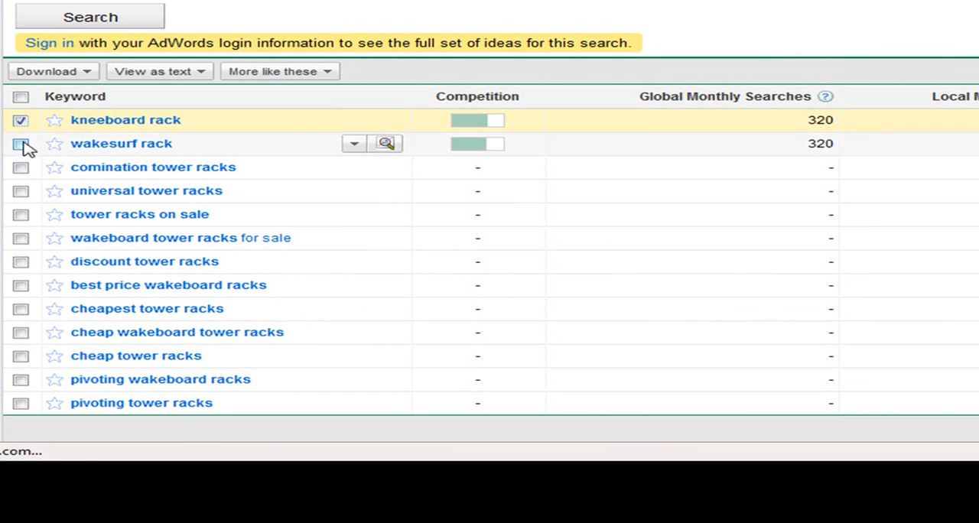
{"action": "left_click", "coordinate": [20, 145]}
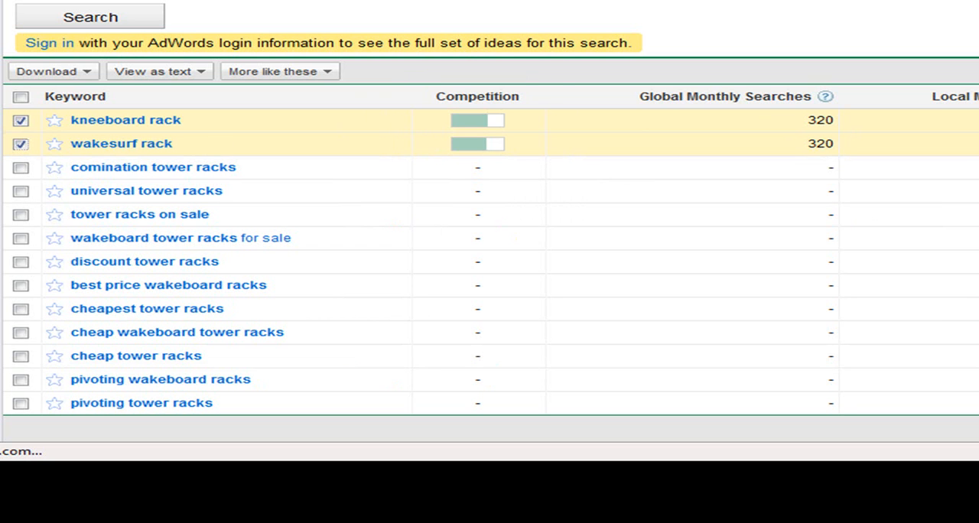
{"action": "scroll", "coordinate": [442, 205], "scroll_direction": "down", "scroll_amount": 3}
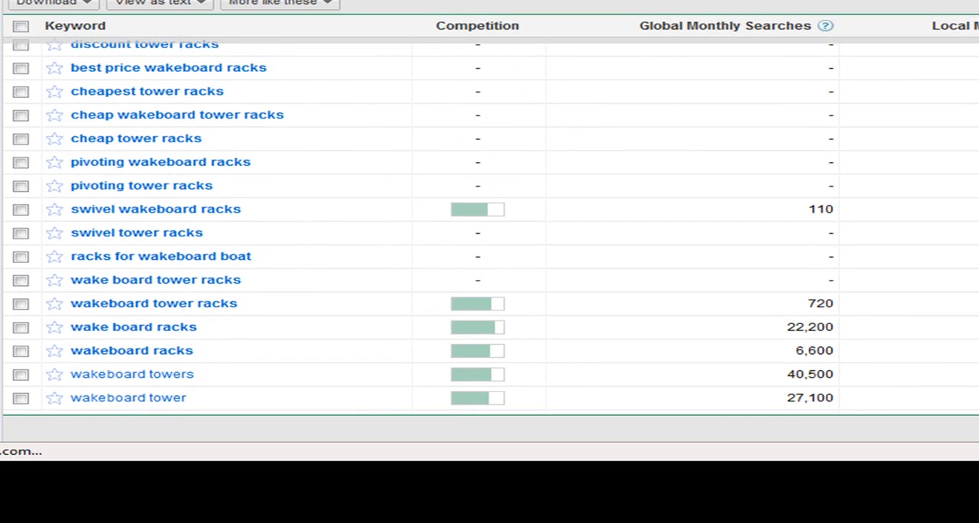
{"action": "left_click", "coordinate": [21, 209]}
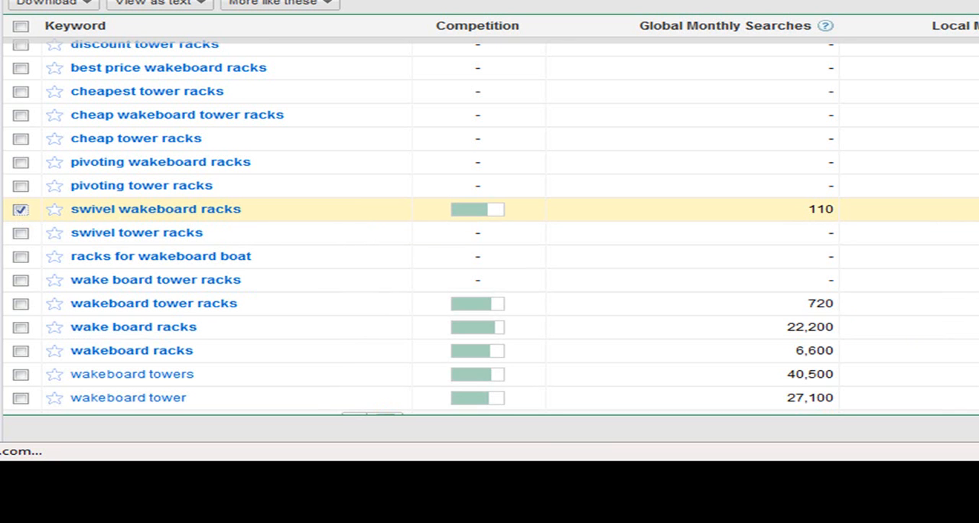
{"action": "scroll", "coordinate": [546, 265], "scroll_direction": "down", "scroll_amount": 3}
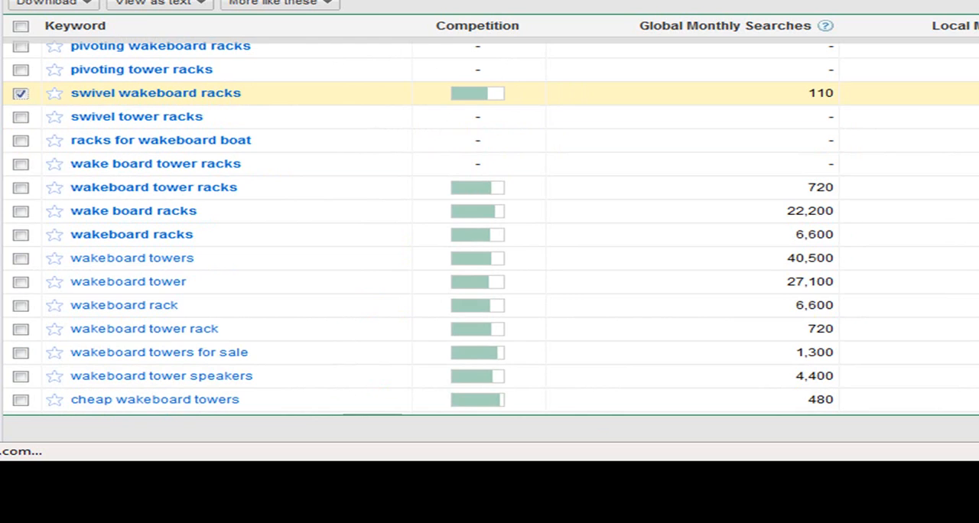
- Download only the selected keywords in CSV format and save the file
{"action": "scroll", "coordinate": [556, 459], "scroll_direction": "up", "scroll_amount": 5}
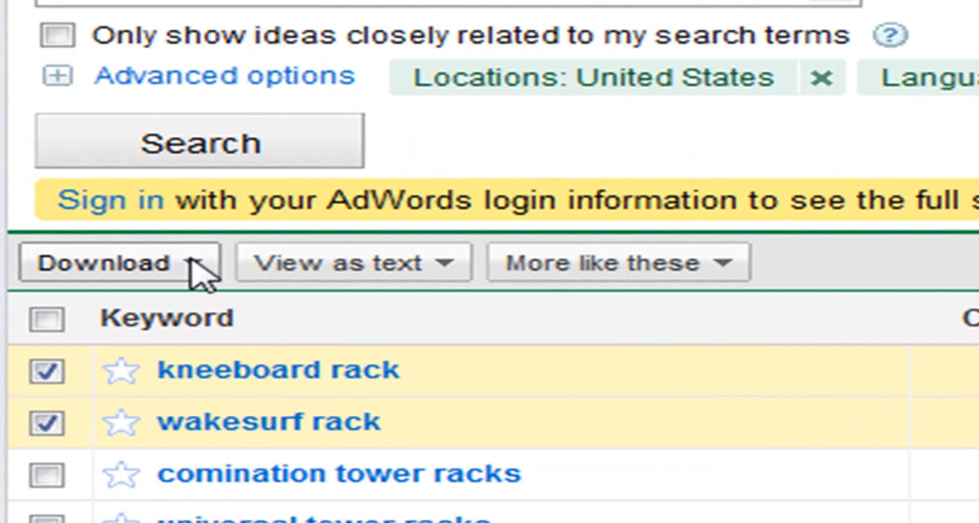
{"action": "left_click", "coordinate": [199, 266]}
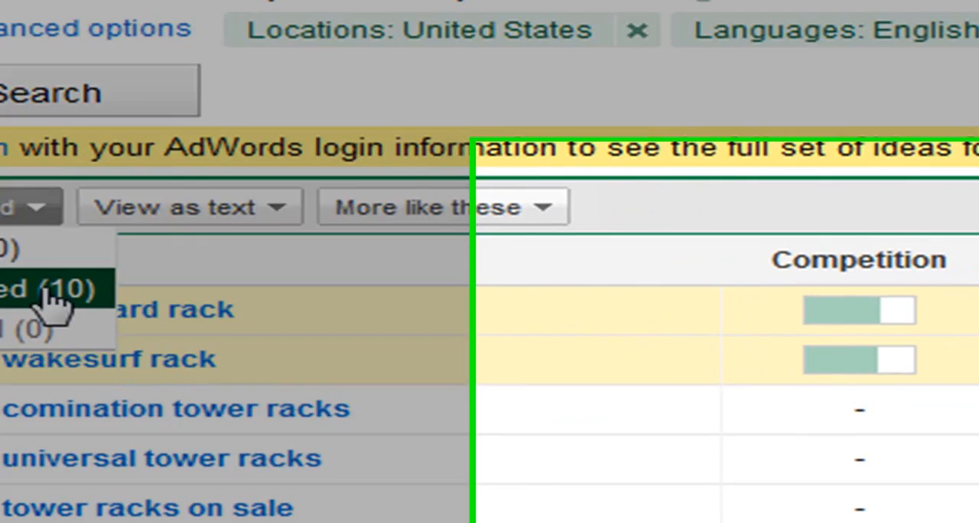
{"action": "left_click", "coordinate": [200, 353]}
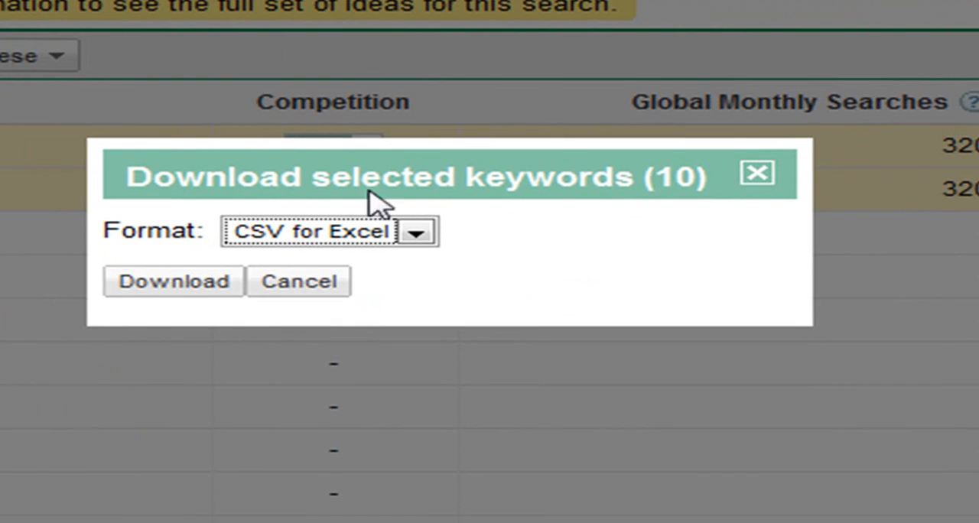
{"action": "left_click", "coordinate": [417, 233]}
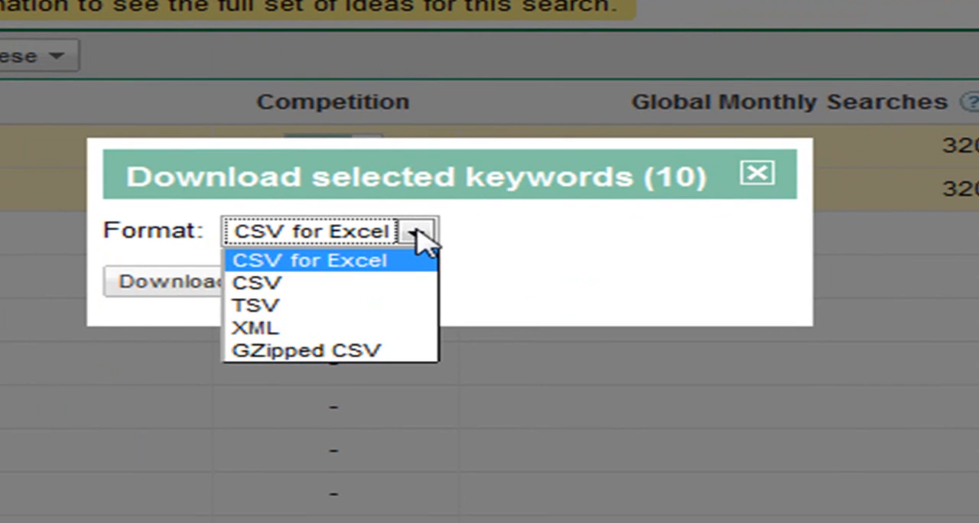
{"action": "left_click", "coordinate": [390, 284]}
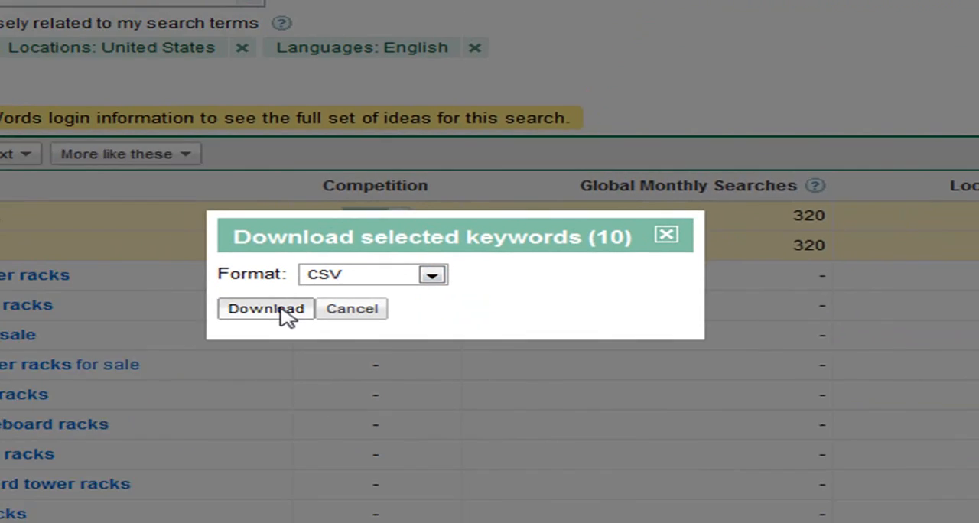
{"action": "left_click", "coordinate": [207, 283]}
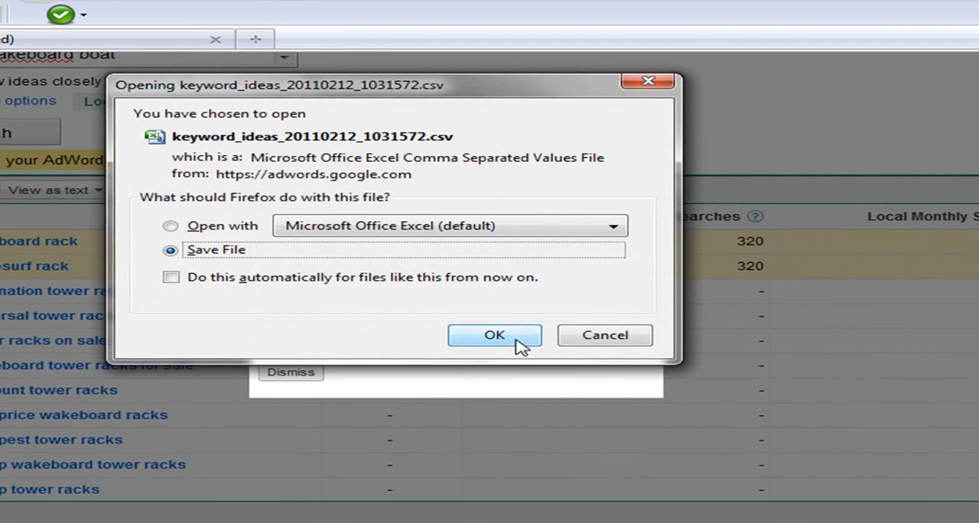
{"action": "left_click", "coordinate": [519, 340]}
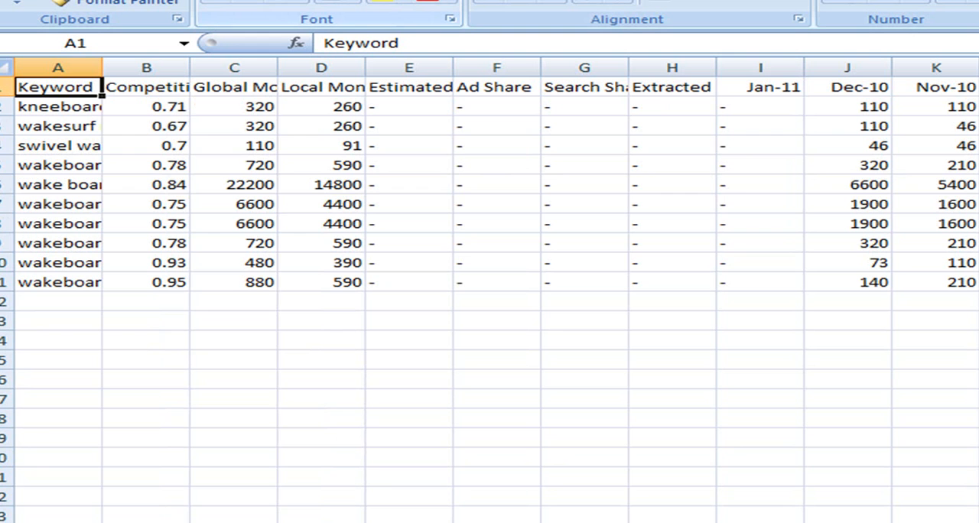
- In the downloaded CSV in Excel, delete the Competition column and fit the Keyword and Global Monthly Searches columns to their contents
{"action": "double_click", "coordinate": [105, 69]}
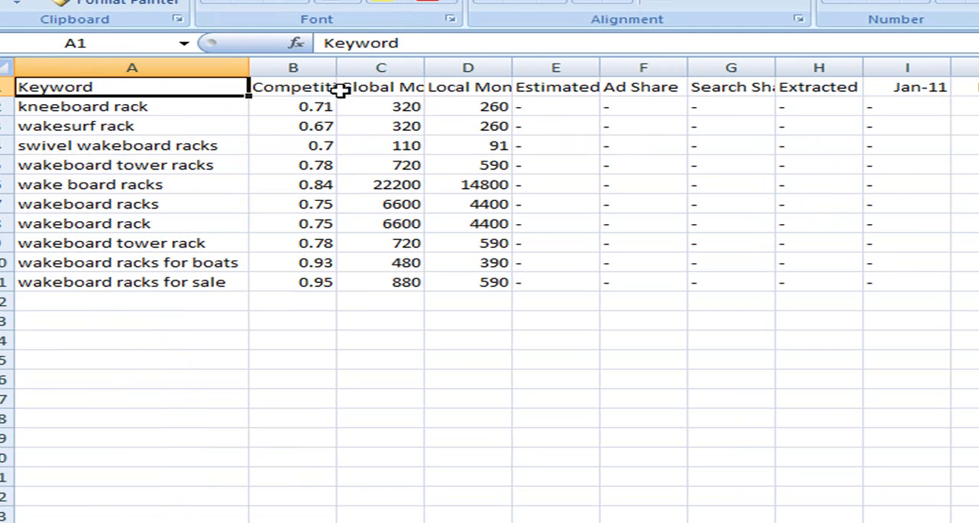
{"action": "left_click", "coordinate": [302, 66]}
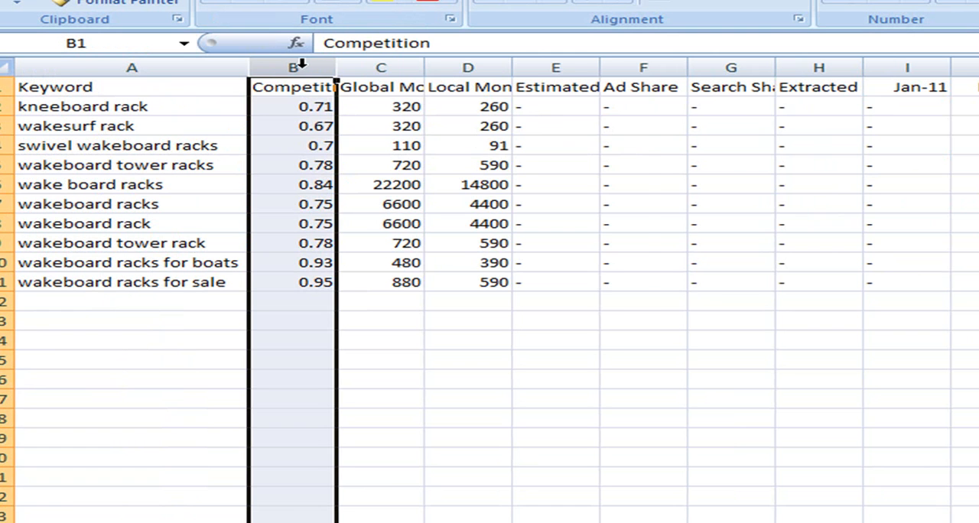
{"action": "right_click", "coordinate": [303, 67]}
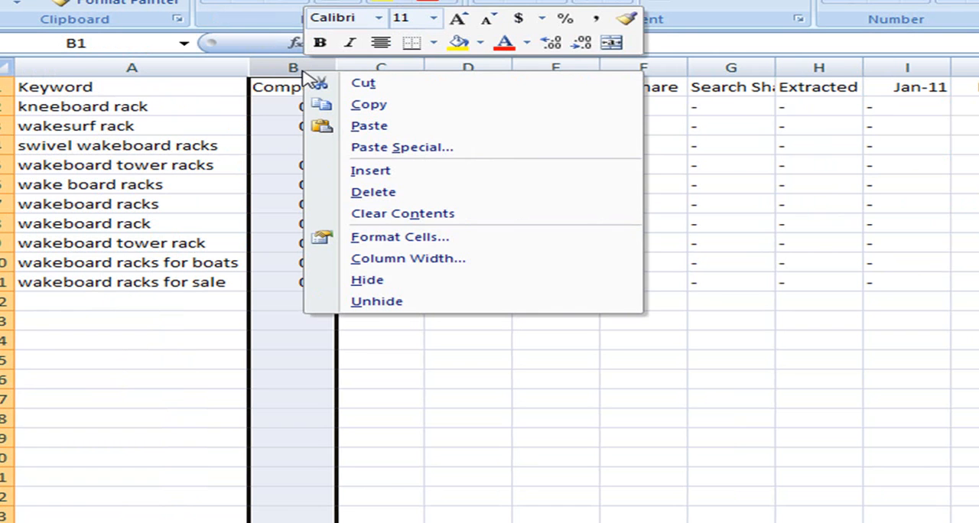
{"action": "left_click", "coordinate": [381, 192]}
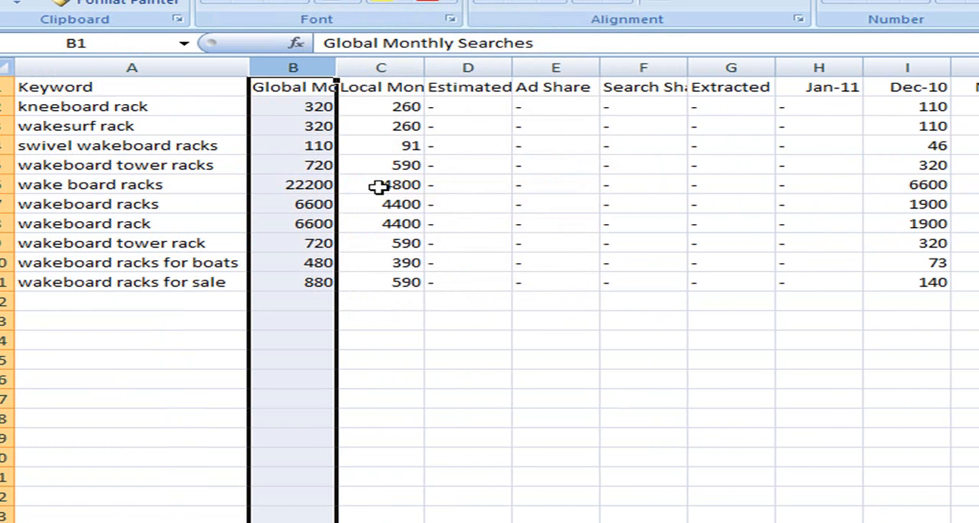
{"action": "double_click", "coordinate": [336, 67]}
{"action": "left_click", "coordinate": [517, 126]}
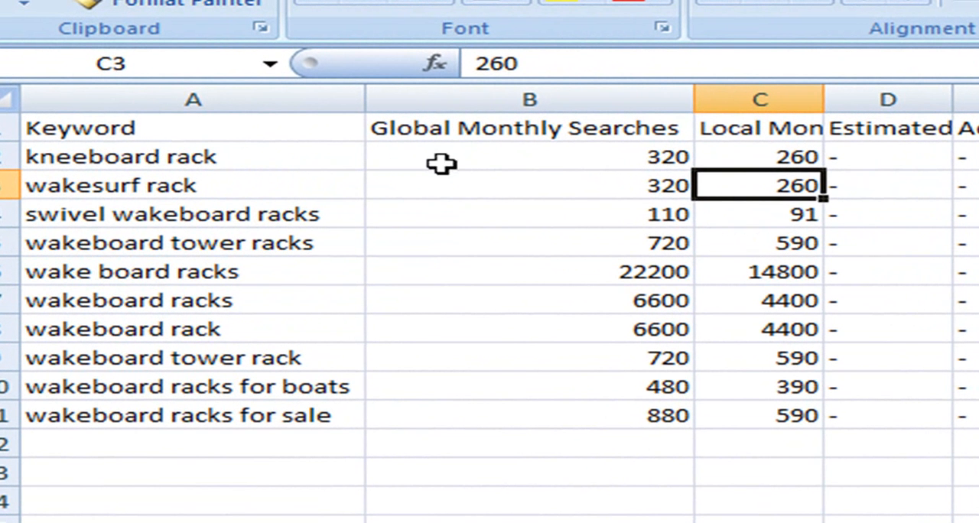
- Copy the keywords and their global monthly searches into the Keyword Phrase workbook from cell A2, and fit column A to its contents
{"action": "left_click_drag", "start_coordinate": [317, 157], "coordinate": [649, 434]}
{"action": "key", "text": "ctrl+c"}
{"action": "key", "text": "alt+Tab"}
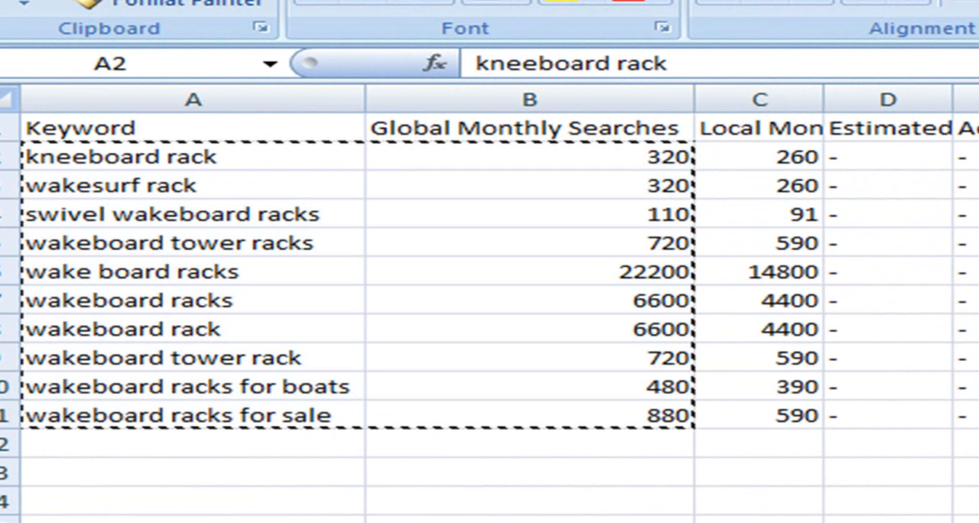
{"action": "key", "text": "alt+Tab"}
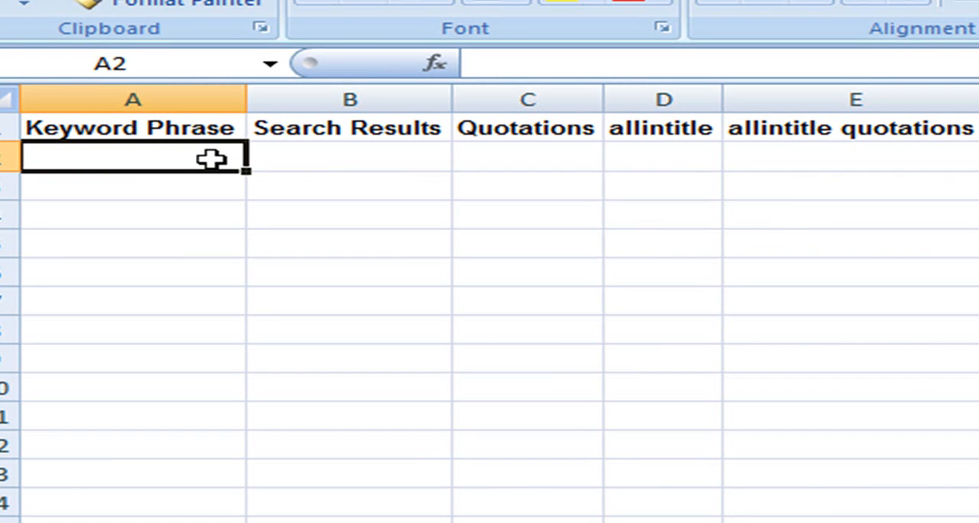
{"action": "key", "text": "ctrl+v"}
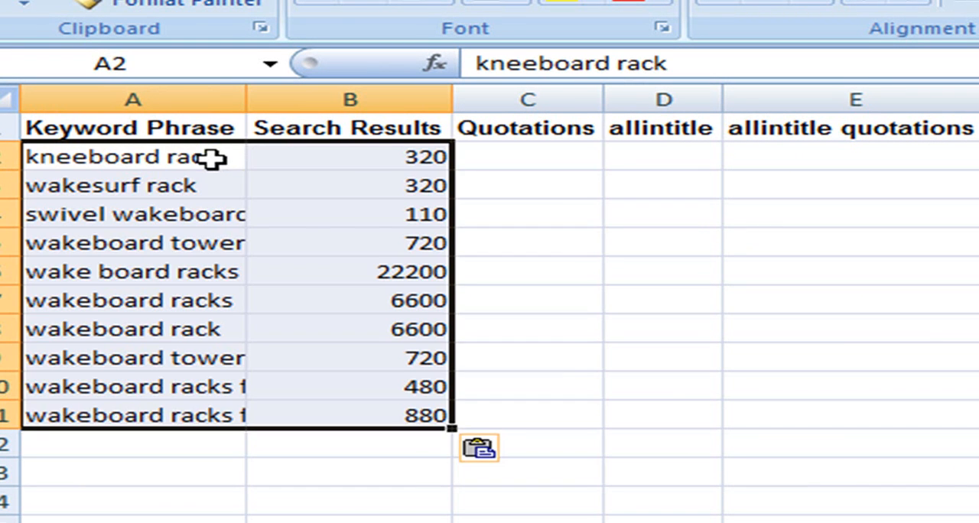
{"action": "double_click", "coordinate": [246, 102]}
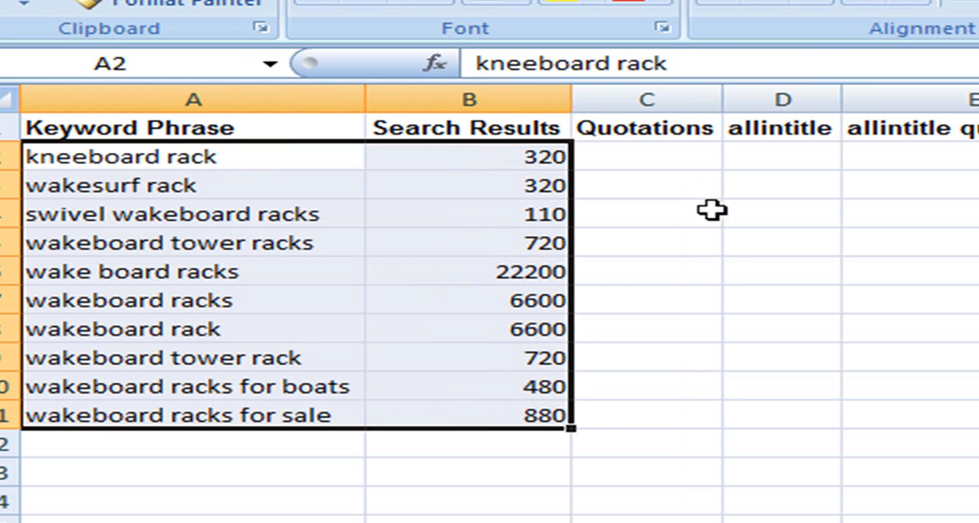
{"action": "left_click", "coordinate": [721, 297]}
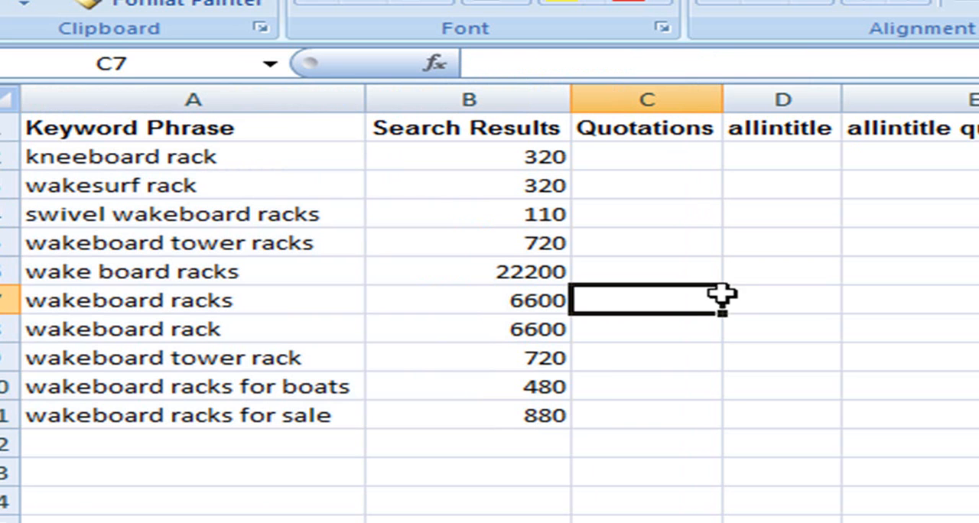
{"action": "left_click", "coordinate": [616, 504]}
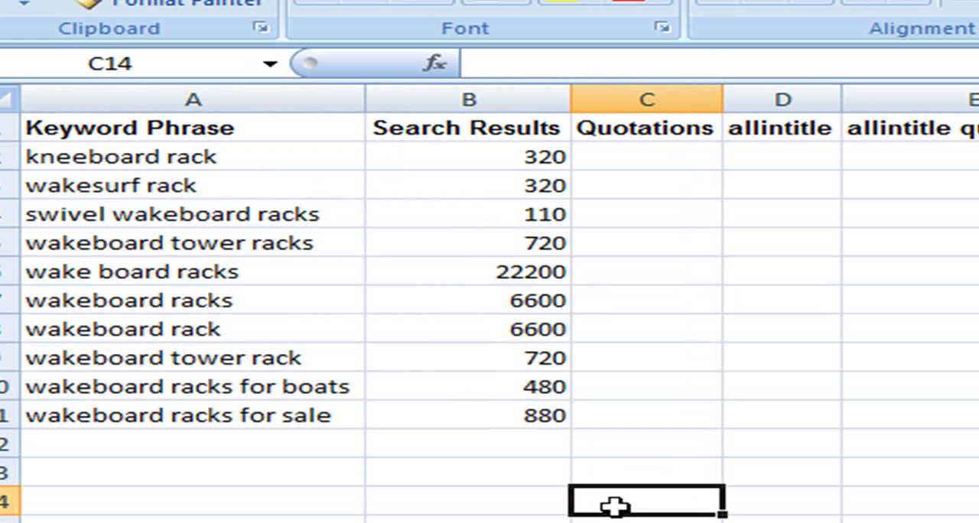
- Sort the keyword table by Search Results from largest to smallest
{"action": "left_click", "coordinate": [514, 135]}
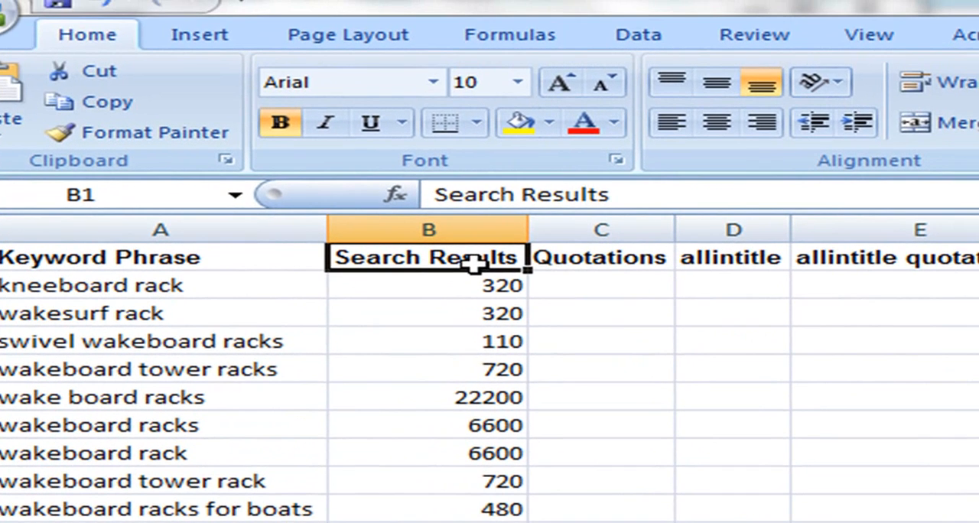
{"action": "left_click", "coordinate": [647, 40]}
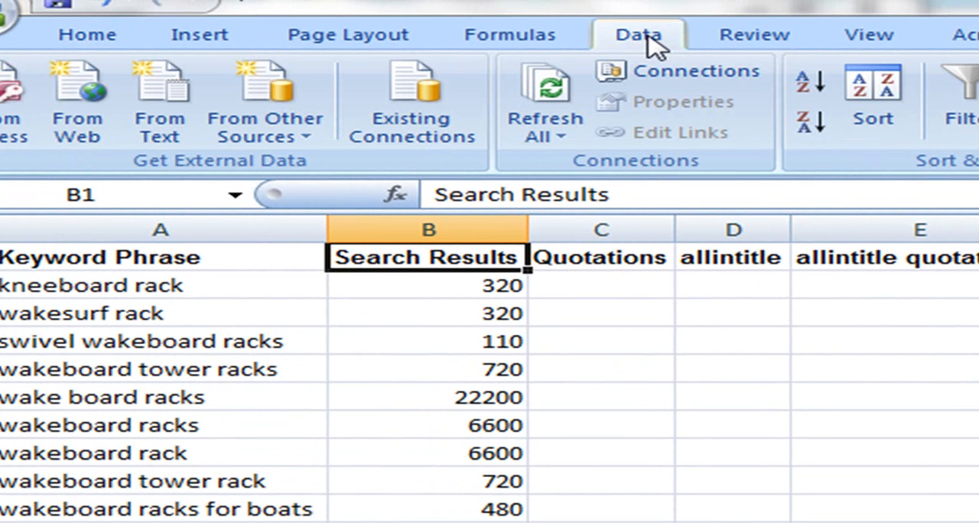
{"action": "left_click", "coordinate": [812, 124]}
{"action": "left_click", "coordinate": [621, 316]}
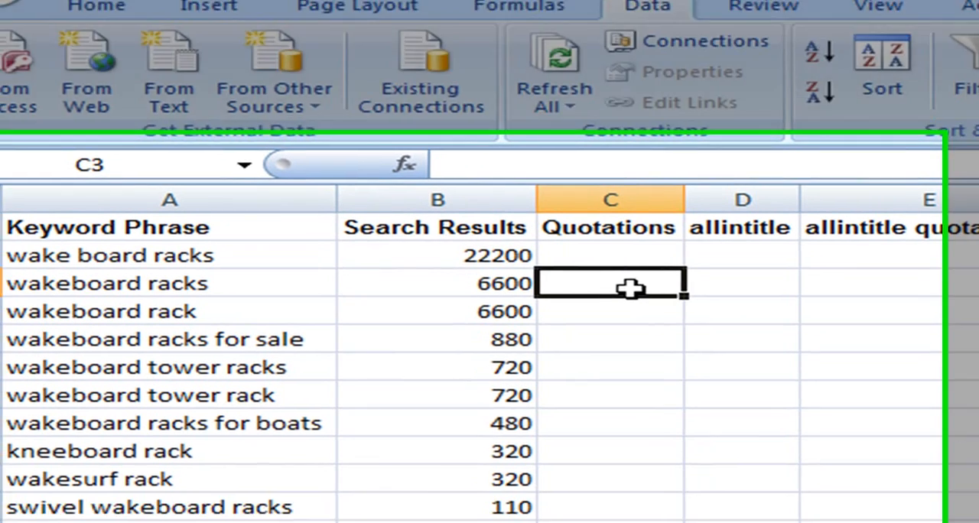
{"action": "left_click", "coordinate": [520, 255]}
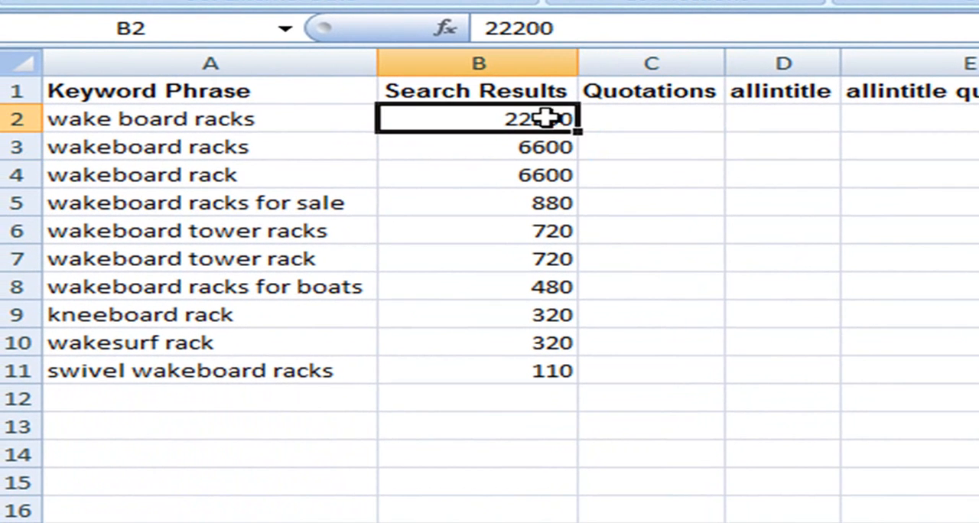
{"action": "left_click", "coordinate": [702, 203]}
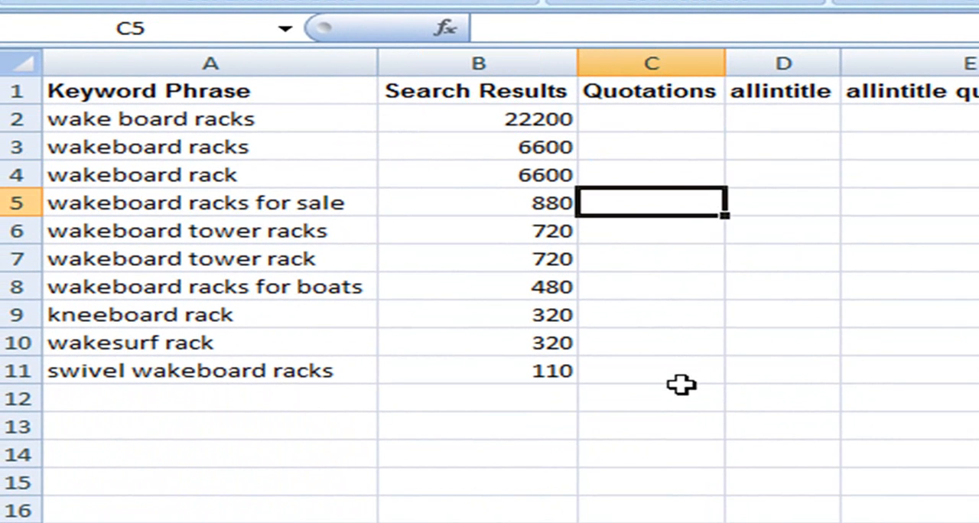
{"action": "left_click", "coordinate": [671, 406]}
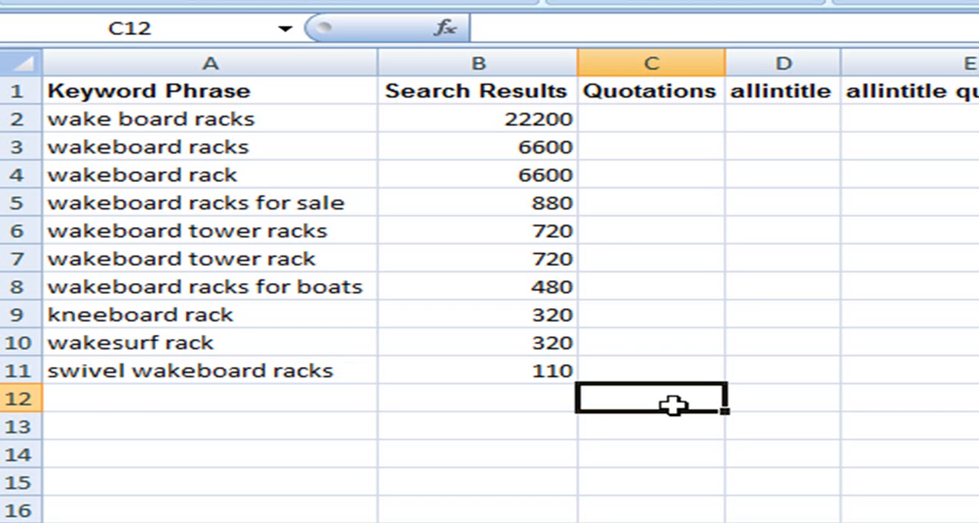
- Copy the wake board racks keyword from cell A2 and search Google in Firefox for it as the exact phrase "wake board racks"
{"action": "left_click", "coordinate": [681, 113]}
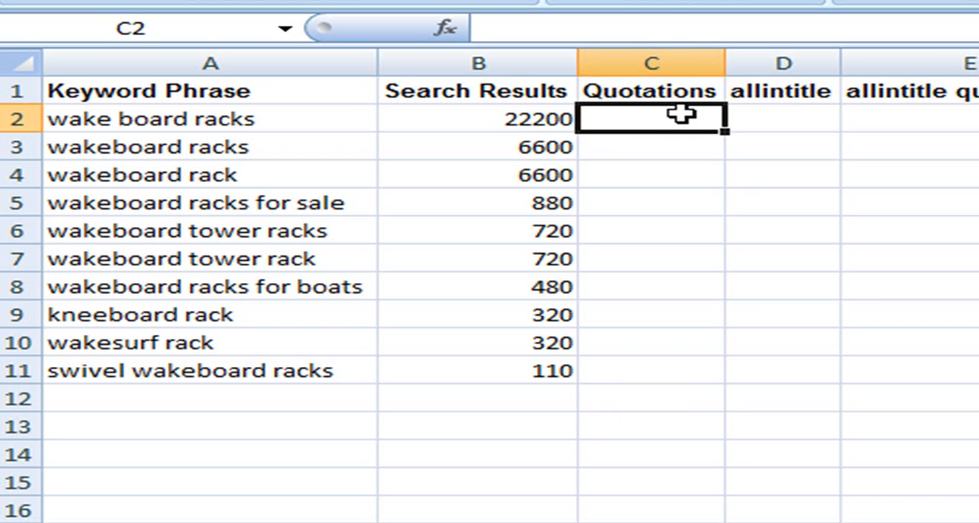
{"action": "left_click", "coordinate": [298, 124]}
{"action": "key", "text": "ctrl+c"}
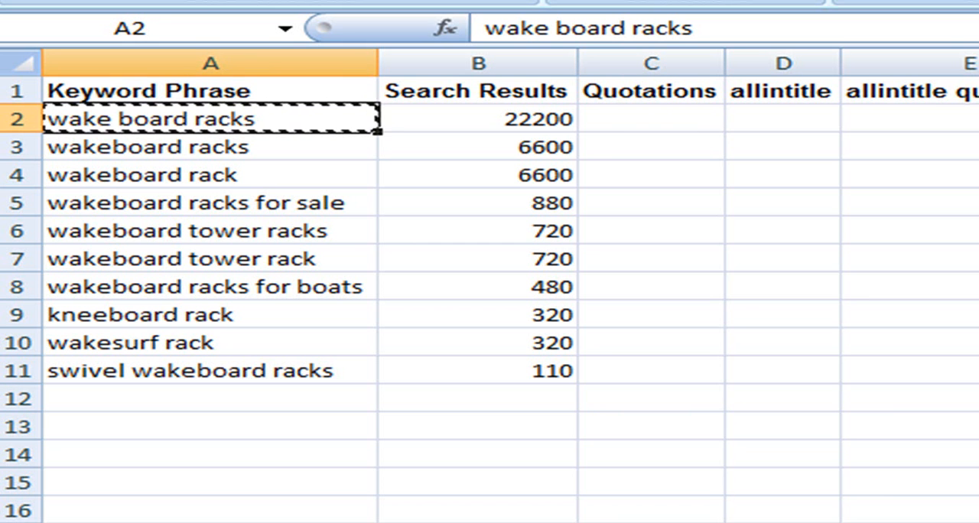
{"action": "key", "text": "alt+Tab"}
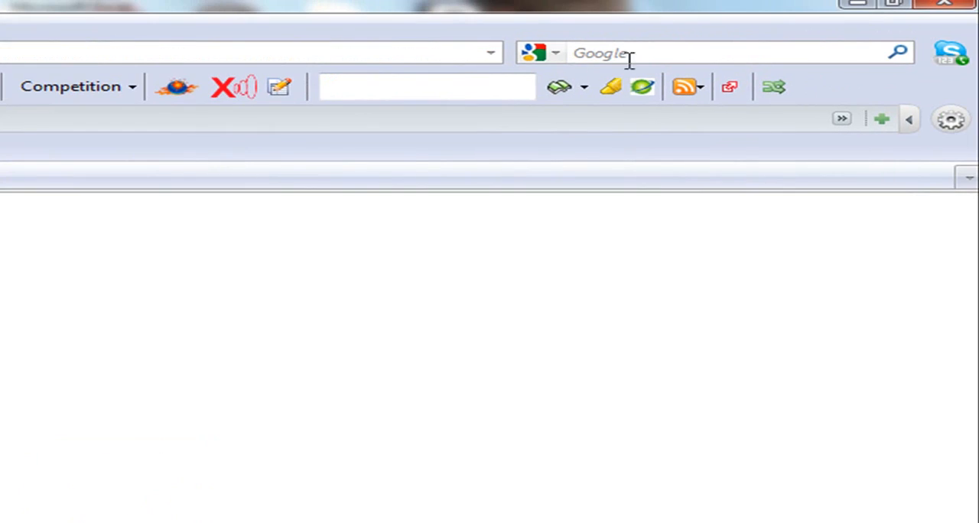
{"action": "left_click", "coordinate": [673, 57]}
{"action": "key", "text": "ctrl+v"}
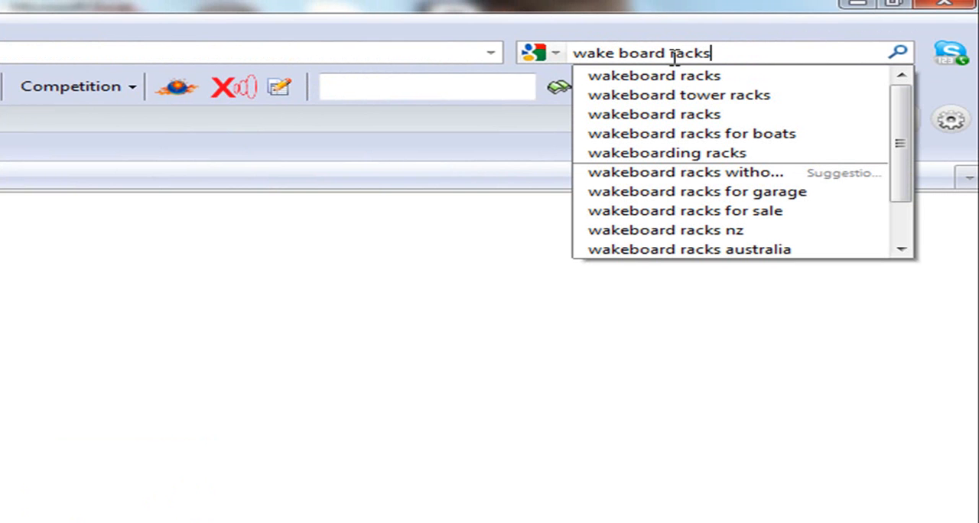
{"action": "type", "text": "\""}
{"action": "key", "text": "Home"}
{"action": "type", "text": "\""}
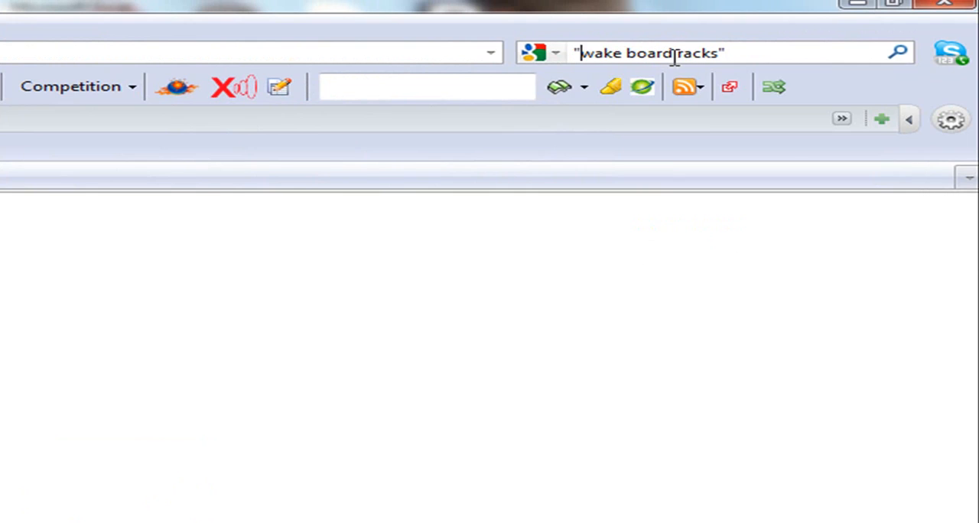
{"action": "left_click", "coordinate": [898, 57]}
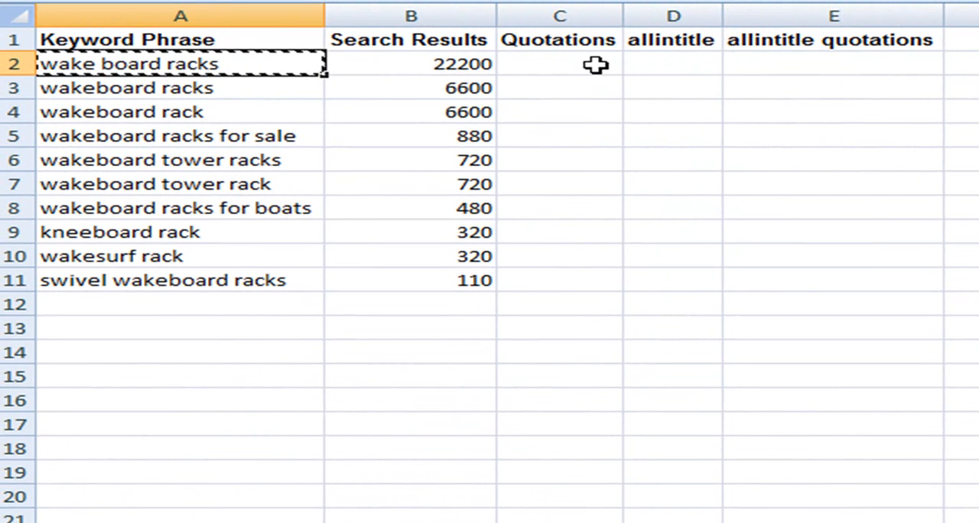
- In the Excel keyword sheet, enter 199,000 as the Quotations value for wake board racks
{"action": "left_click", "coordinate": [595, 65]}
{"action": "type", "text": "199,00"}
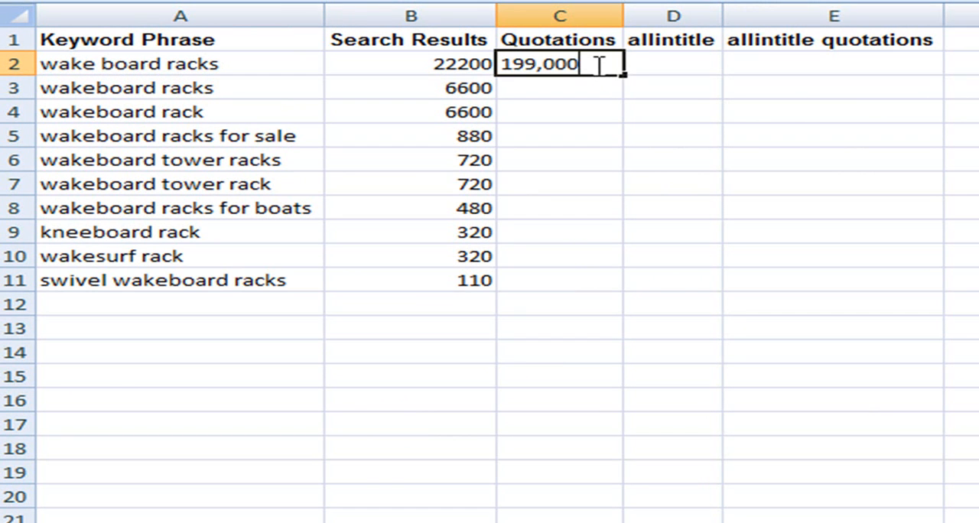
{"action": "type", "text": "0"}
{"action": "key", "text": "Return"}
{"action": "left_click", "coordinate": [691, 184]}
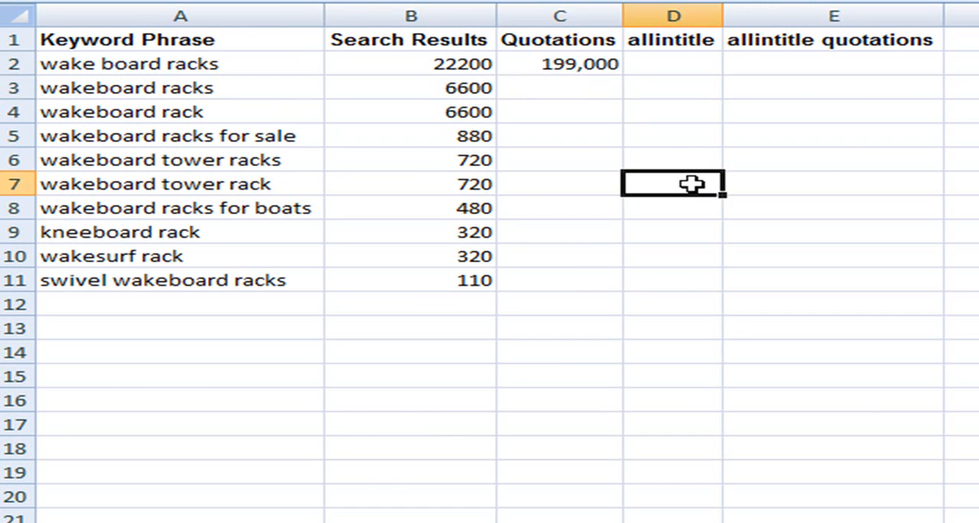
- Return to the Google results in Firefox, search instead for the original spelling "wake board racks", and examine where the phrase occurs in the listings
{"action": "left_click", "coordinate": [690, 522]}
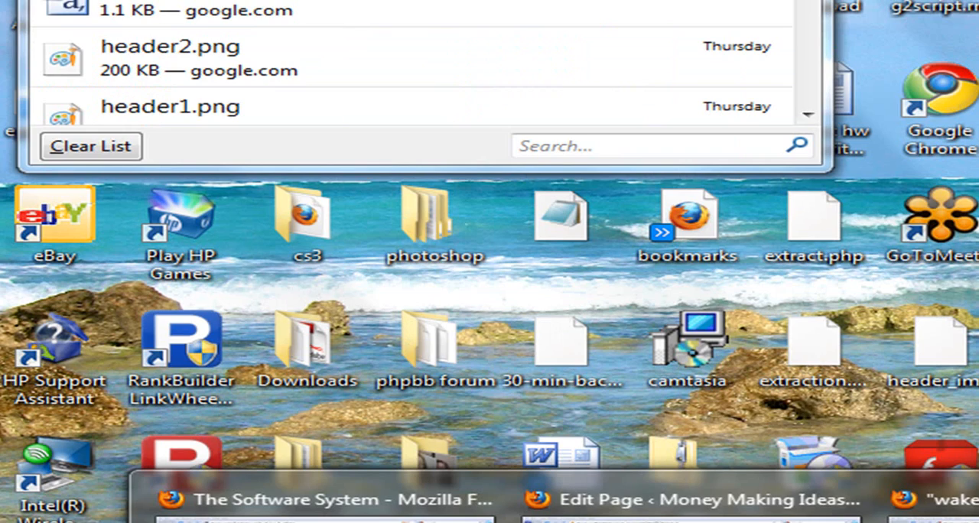
{"action": "left_click", "coordinate": [978, 499]}
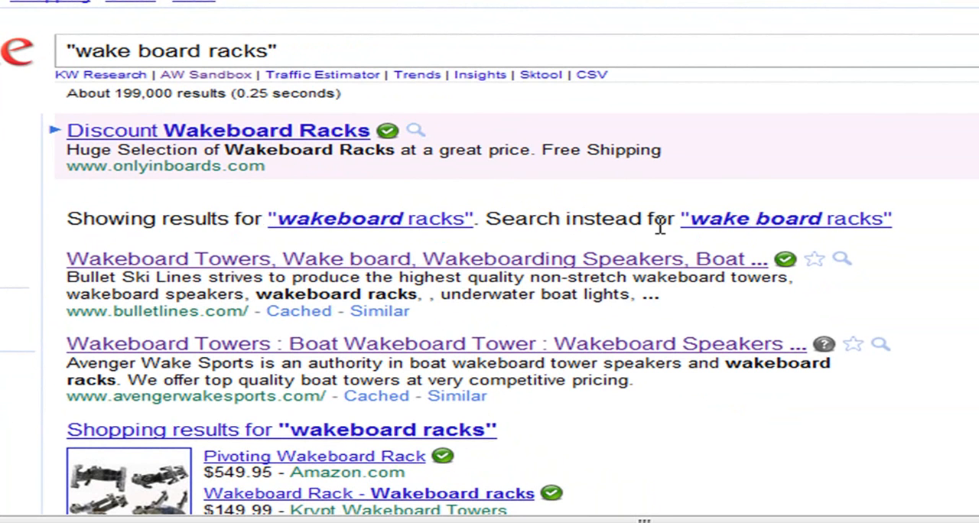
{"action": "left_click", "coordinate": [774, 223]}
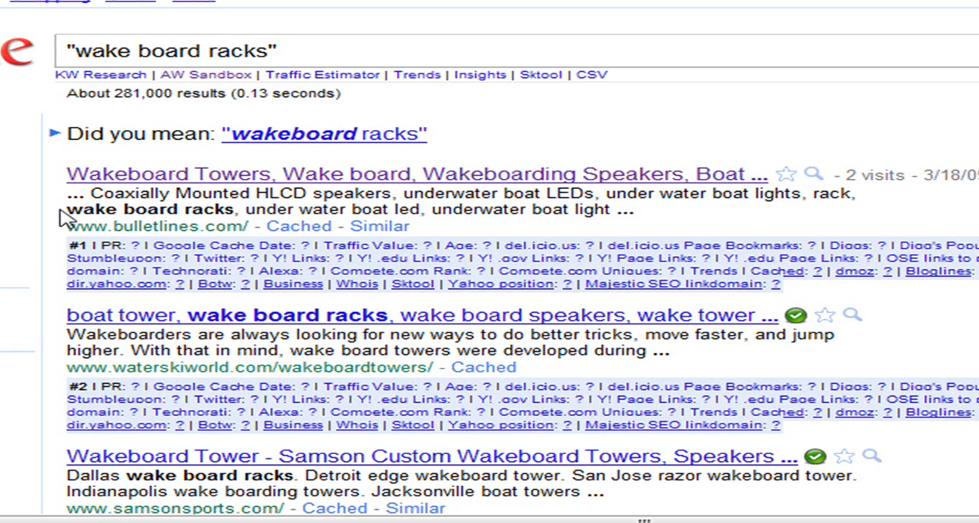
{"action": "left_click_drag", "start_coordinate": [67, 210], "coordinate": [231, 210]}
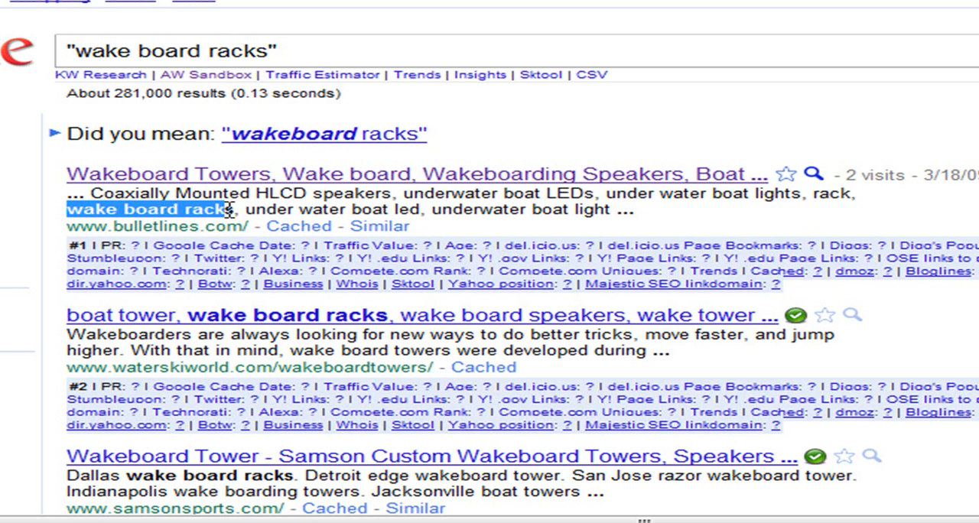
{"action": "left_click", "coordinate": [304, 212]}
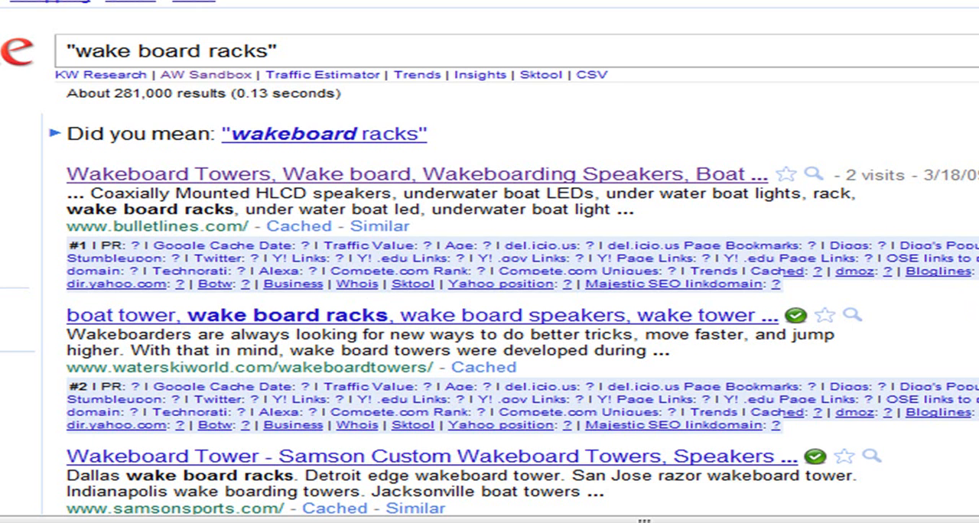
{"action": "scroll", "coordinate": [490, 306], "scroll_direction": "down", "scroll_amount": 15}
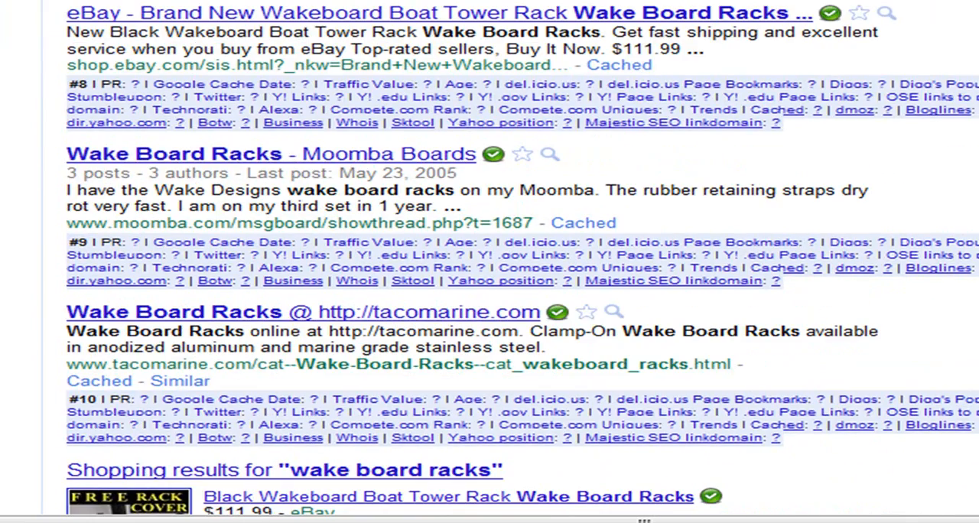
{"action": "scroll", "coordinate": [489, 306], "scroll_direction": "up", "scroll_amount": 15}
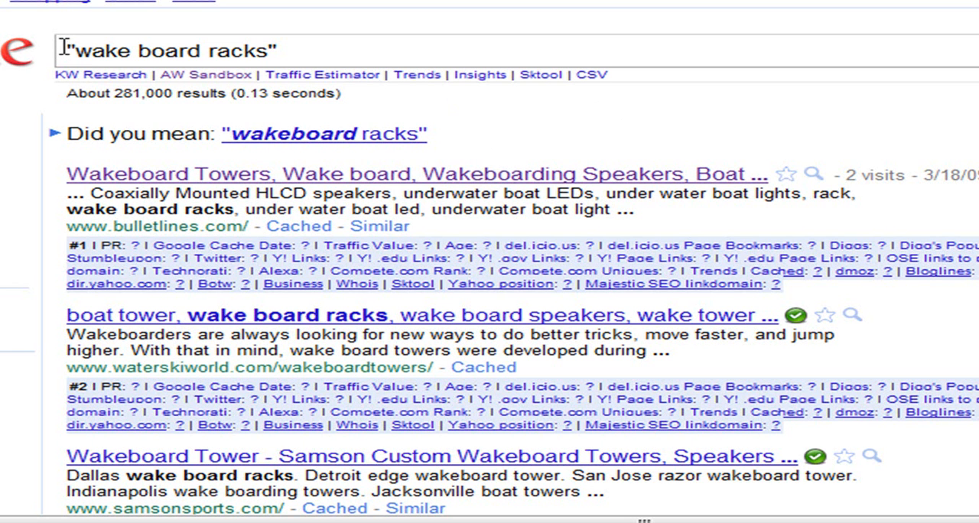
- Restrict the Google search to page titles with the query allintitle:"wake board racks"
{"action": "type", "text": "all"}
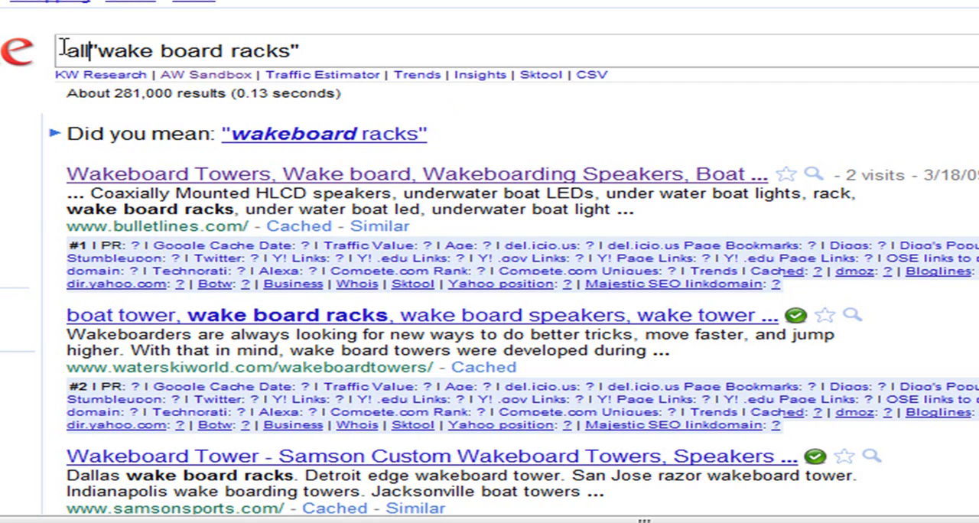
{"action": "type", "text": "inti"}
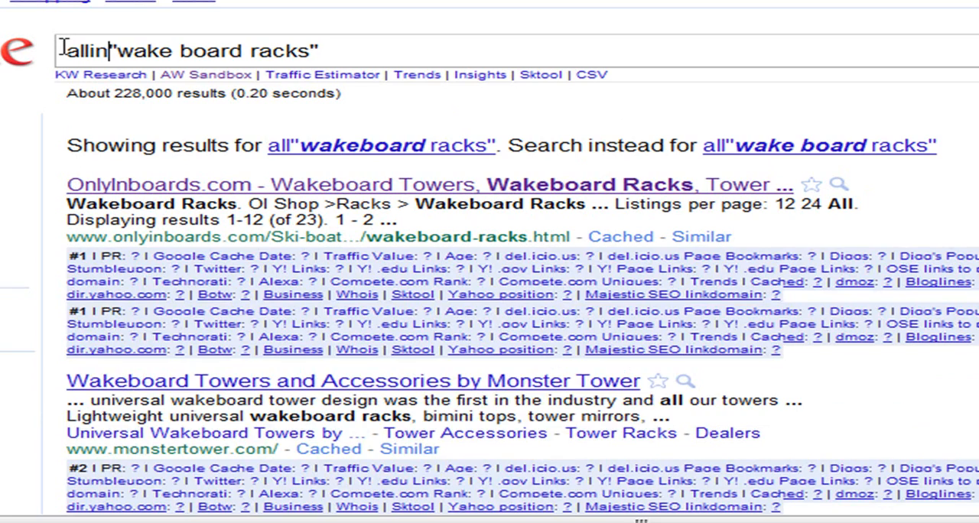
{"action": "type", "text": "tle:"}
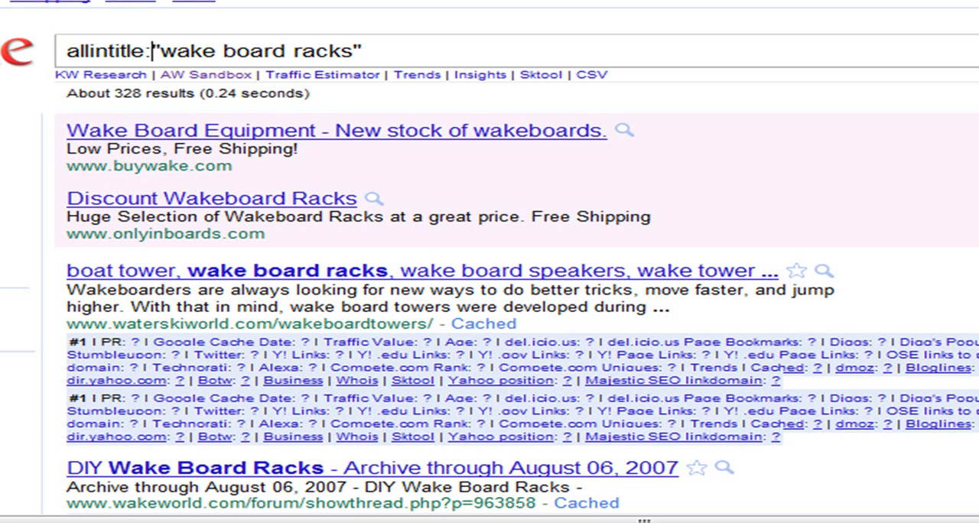
- Examine the titles of the first page of allintitle results for the exact keyword phrase
{"action": "scroll", "coordinate": [262, 166], "scroll_direction": "down", "scroll_amount": 3}
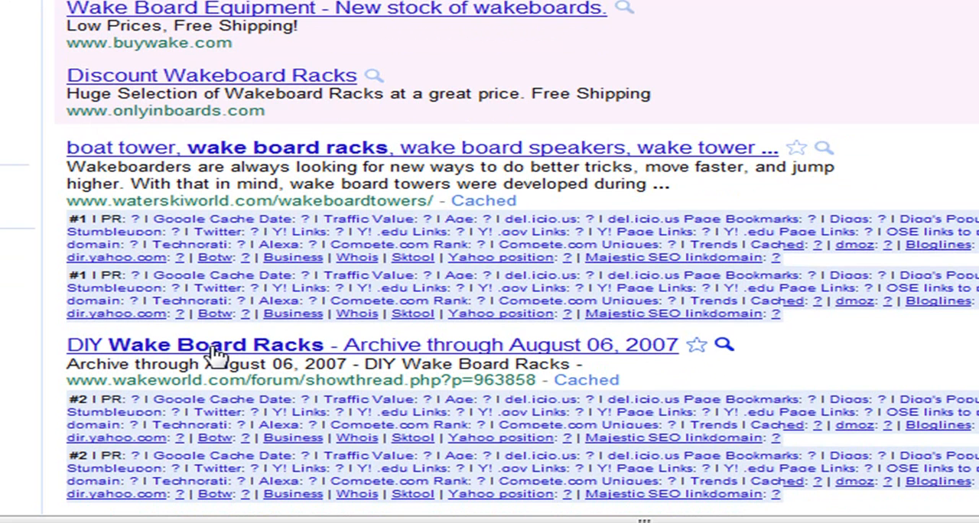
{"action": "scroll", "coordinate": [489, 260], "scroll_direction": "down", "scroll_amount": 3}
{"action": "scroll", "coordinate": [490, 260], "scroll_direction": "down", "scroll_amount": 5}
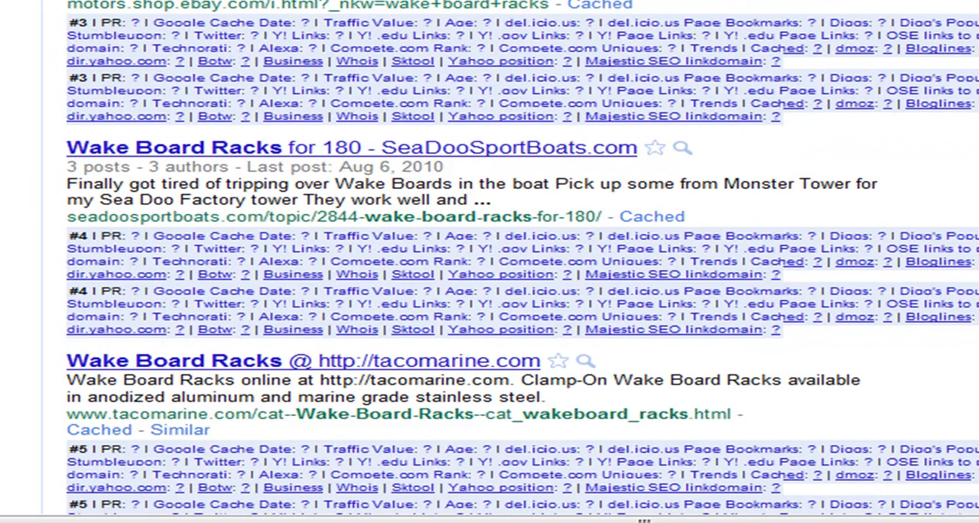
{"action": "scroll", "coordinate": [490, 260], "scroll_direction": "down", "scroll_amount": 8}
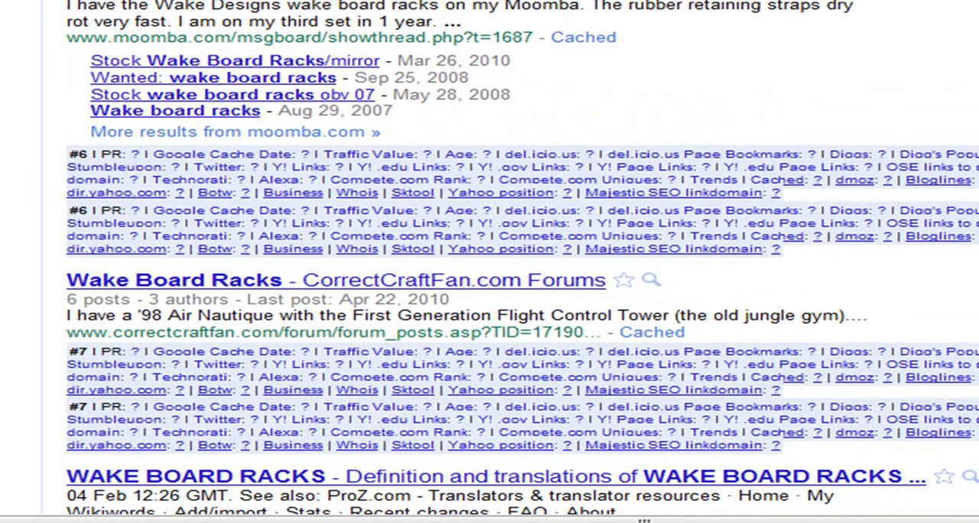
{"action": "scroll", "coordinate": [490, 260], "scroll_direction": "down", "scroll_amount": 5}
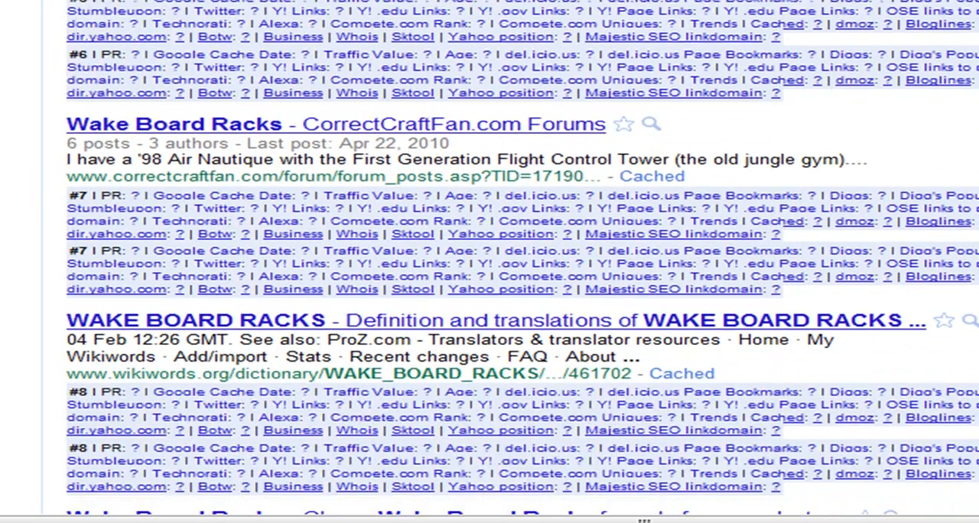
{"action": "scroll", "coordinate": [489, 260], "scroll_direction": "down", "scroll_amount": 5}
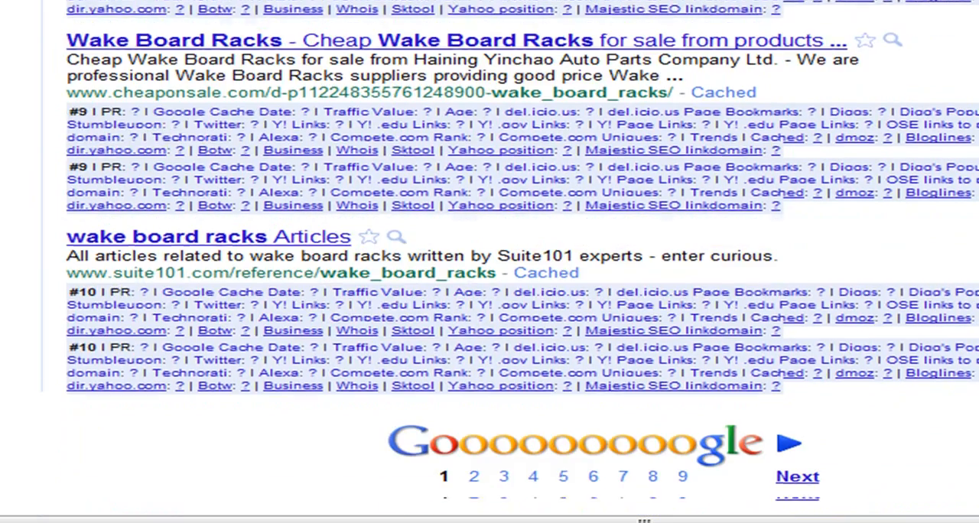
{"action": "scroll", "coordinate": [490, 260], "scroll_direction": "up", "scroll_amount": 20}
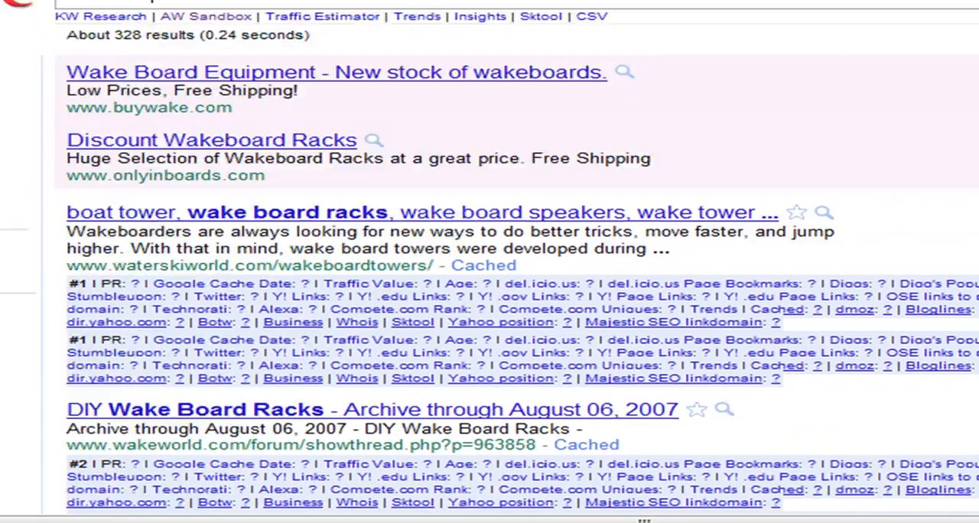
{"action": "scroll", "coordinate": [489, 260], "scroll_direction": "up", "scroll_amount": 1}
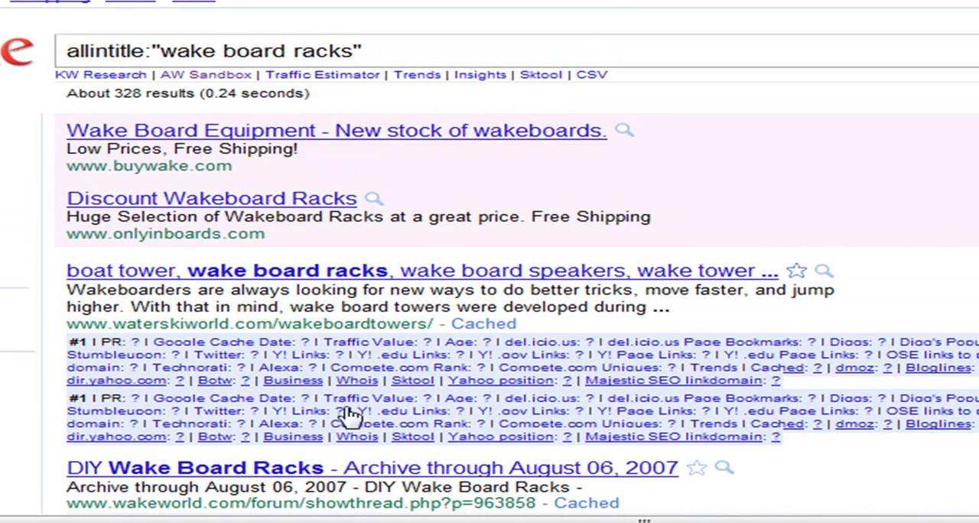
- In the Excel keyword sheet, enter 328 as the allintitle quotations value for wake board racks
{"action": "key", "text": "alt+Tab"}
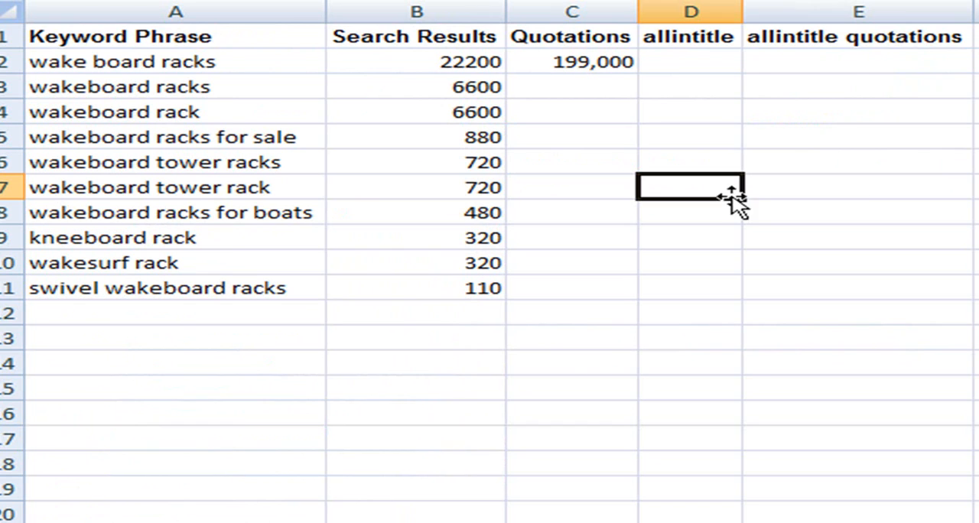
{"action": "left_click", "coordinate": [857, 62]}
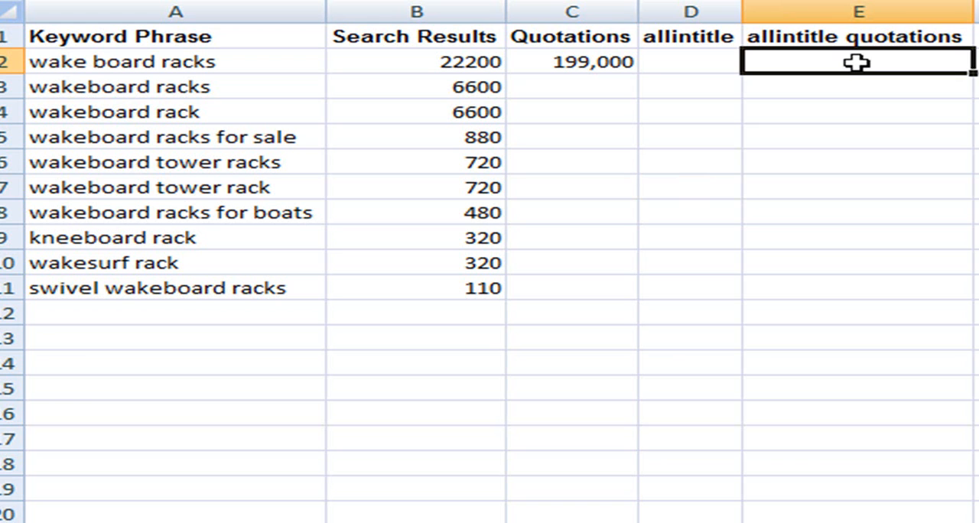
{"action": "type", "text": "328"}
{"action": "key", "text": "Left"}
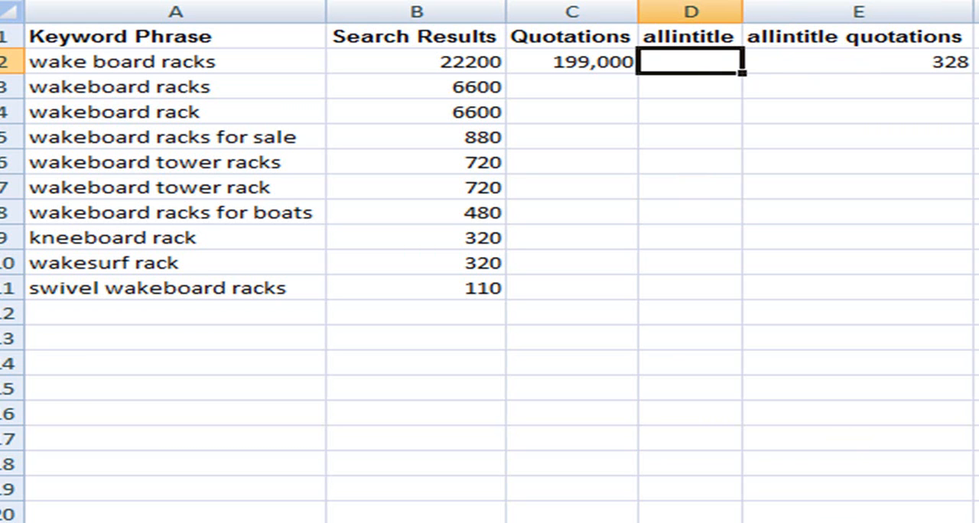
- Back in Google in Firefox, remove both quotation marks from the query to search for allintitle:wake board racks
{"action": "left_click", "coordinate": [693, 522]}
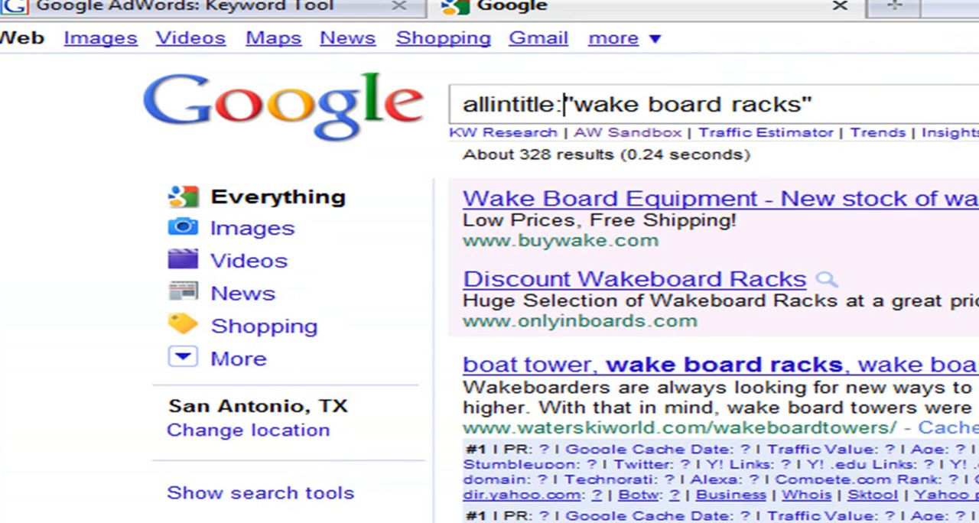
{"action": "left_click", "coordinate": [861, 101]}
{"action": "key", "text": "BackSpace"}
{"action": "key", "text": "Left"}
{"action": "key", "text": "Left"}
{"action": "key", "text": "Left"}
{"action": "key", "text": "Left"}
{"action": "key", "text": "Left"}
{"action": "key", "text": "Left"}
{"action": "key", "text": "Left"}
{"action": "key", "text": "Left"}
{"action": "key", "text": "Left"}
{"action": "key", "text": "Left"}
{"action": "key", "text": "Left"}
{"action": "key", "text": "Left"}
{"action": "key", "text": "Left"}
{"action": "key", "text": "Left"}
{"action": "key", "text": "Left"}
{"action": "key", "text": "Left"}
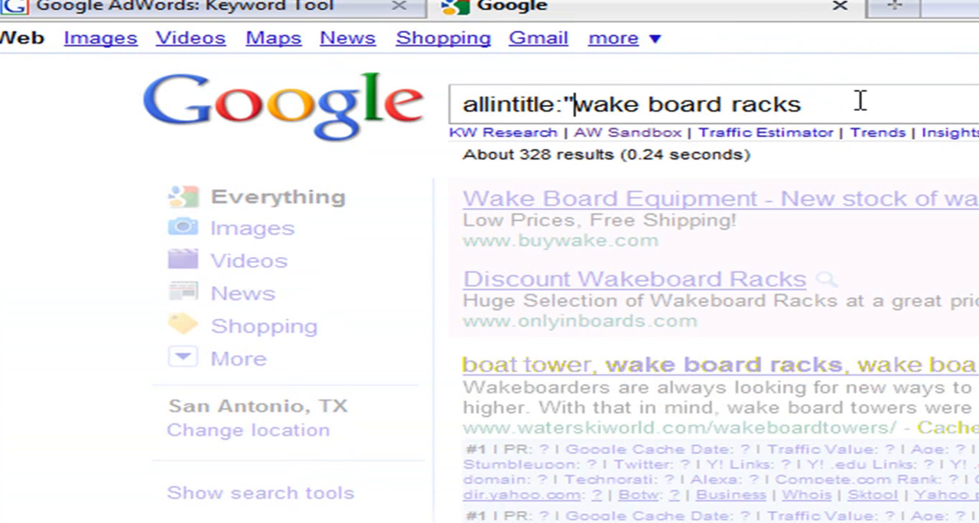
{"action": "key", "text": "BackSpace"}
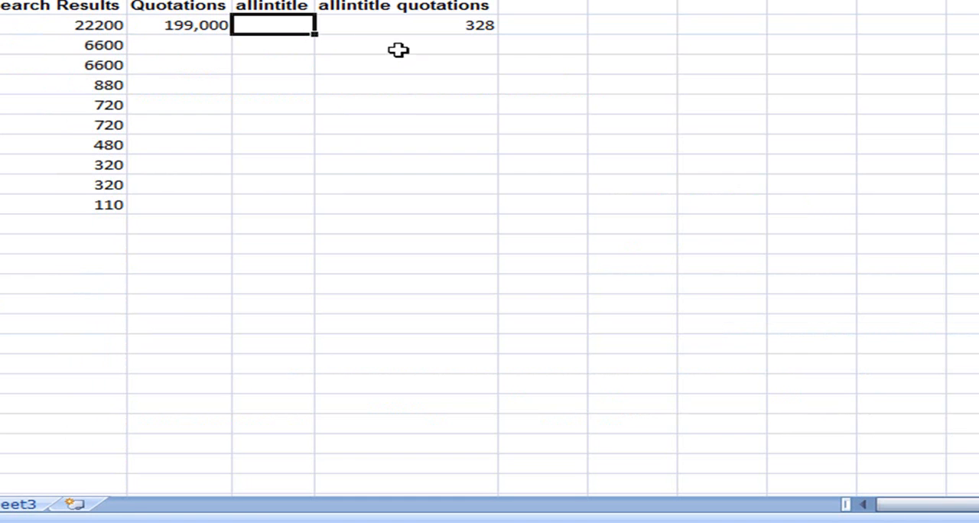
- In the Excel keyword sheet, enter 979 as the allintitle value for wake board racks
{"action": "type", "text": "979"}
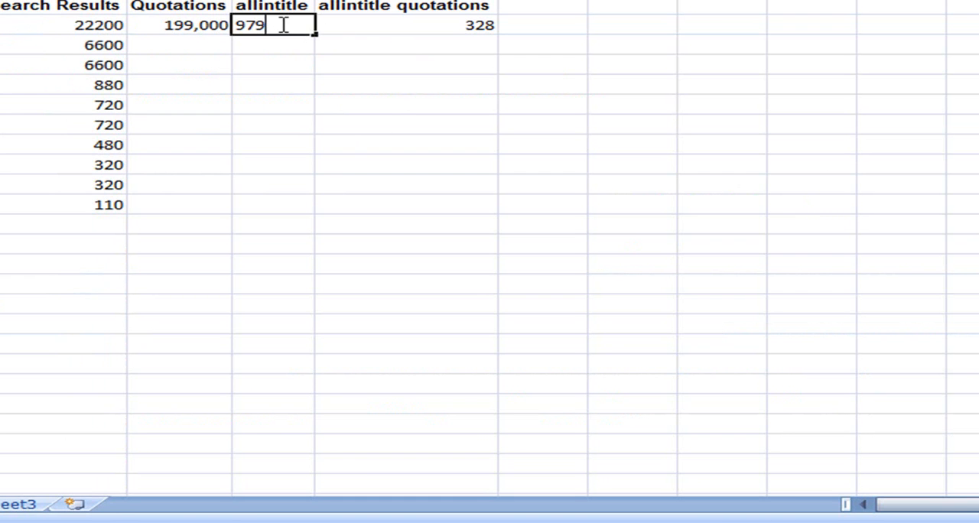
{"action": "key", "text": "Return"}
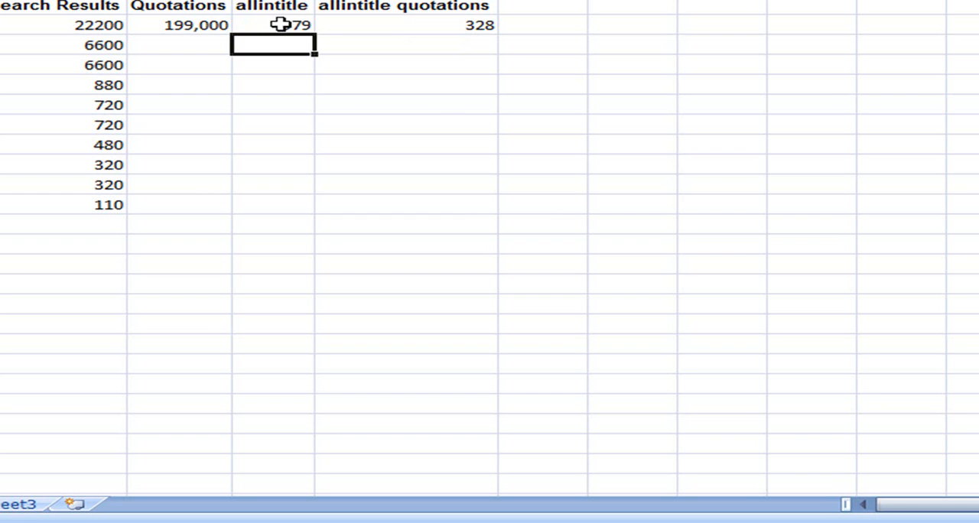
{"action": "left_click", "coordinate": [449, 111]}
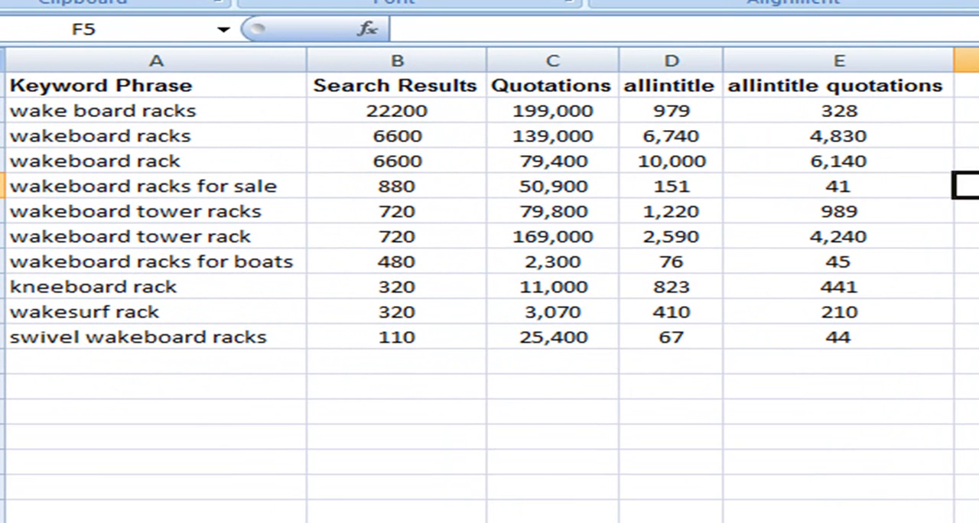
- Go to the wake board racks keyword in cell A2 to review the competition figures in its row
{"action": "key", "text": "Up"}
{"action": "key", "text": "Up"}
{"action": "key", "text": "Left"}
{"action": "key", "text": "Left"}
{"action": "key", "text": "Left"}
{"action": "key", "text": "Left"}
{"action": "key", "text": "Left"}
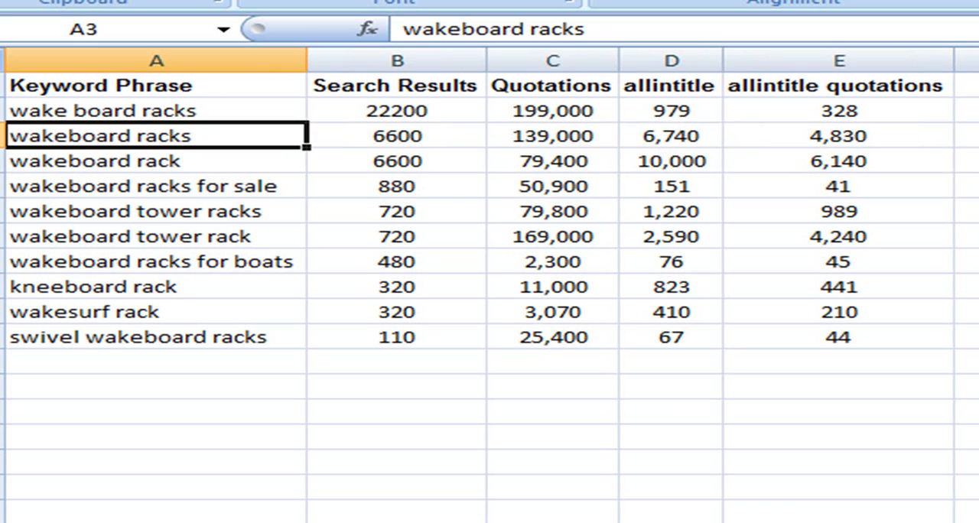
{"action": "key", "text": "Up"}
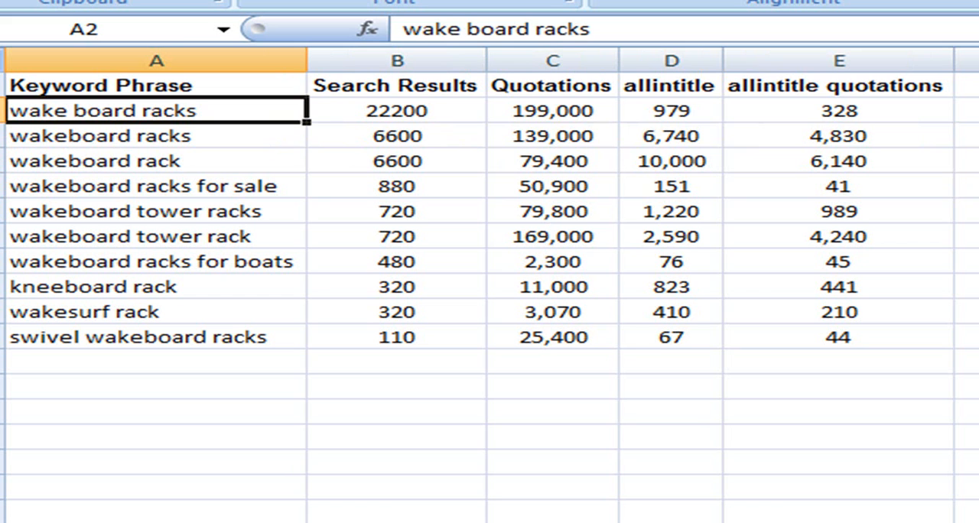
- Compare the search volumes and allintitle quotations counts of wake board racks and wakeboard racks in rows 2 and 3
{"action": "key", "text": "Down"}
{"action": "key", "text": "Right"}
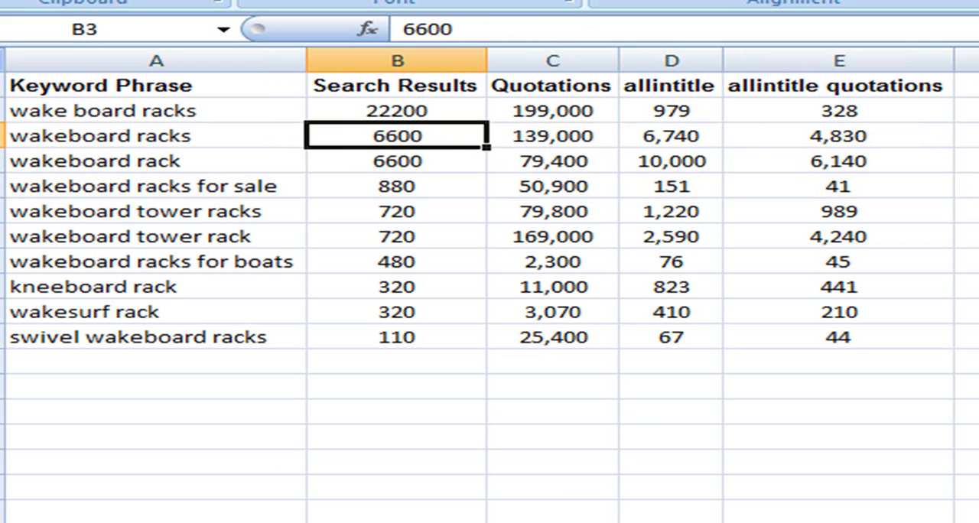
{"action": "key", "text": "Up"}
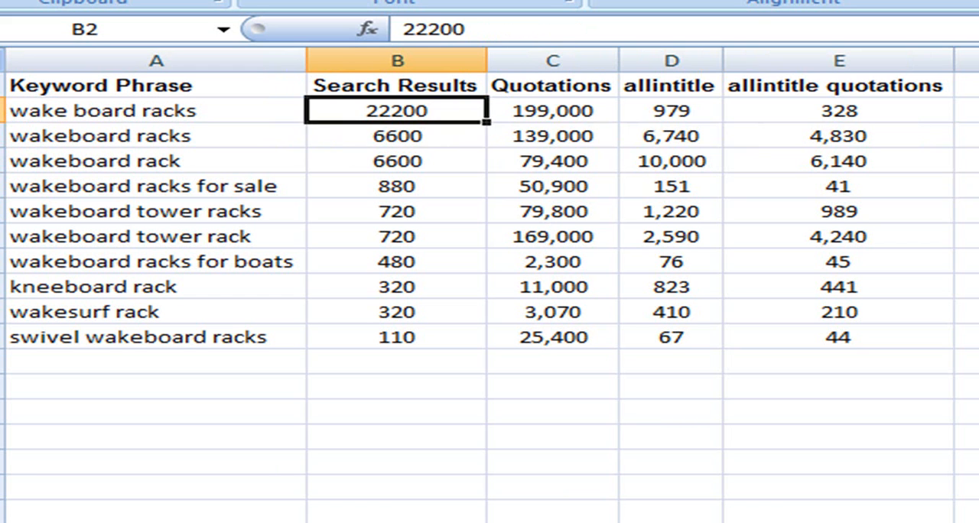
{"action": "key", "text": "Down"}
{"action": "key", "text": "Up"}
{"action": "key", "text": "Down"}
{"action": "key", "text": "Right"}
{"action": "key", "text": "Right"}
{"action": "key", "text": "Right"}
{"action": "key", "text": "Up"}
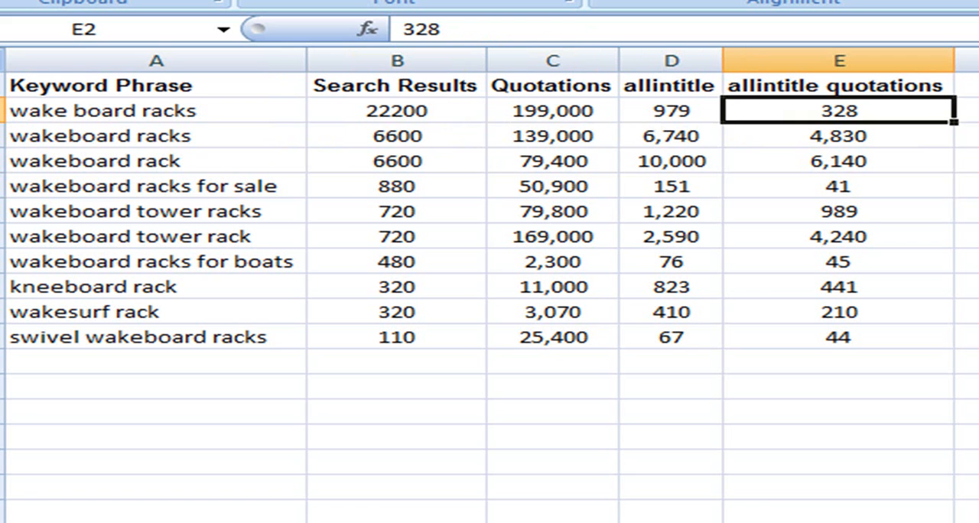
- Review the other keyword phrases and their search volumes, from wakeboard rack to wakeboard racks for boats, then return to wake board racks
{"action": "left_click", "coordinate": [212, 158]}
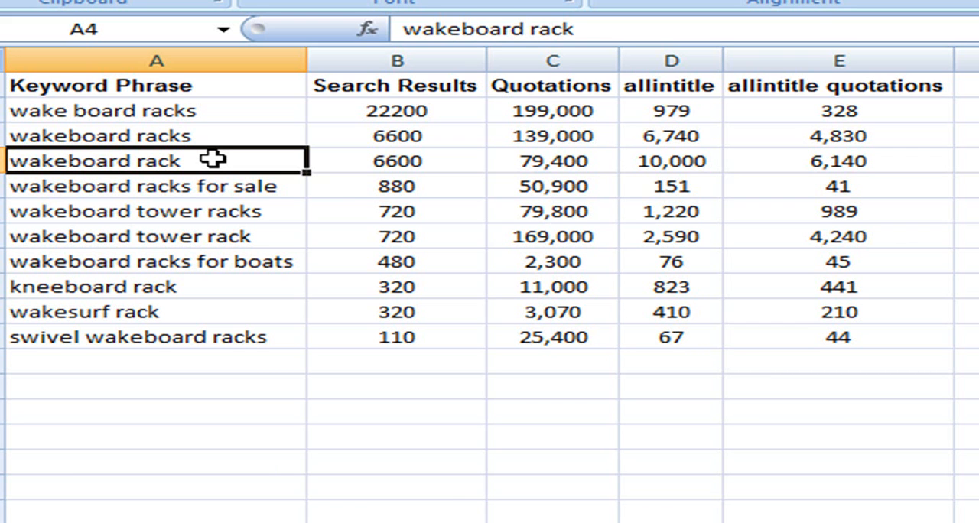
{"action": "left_click", "coordinate": [406, 254]}
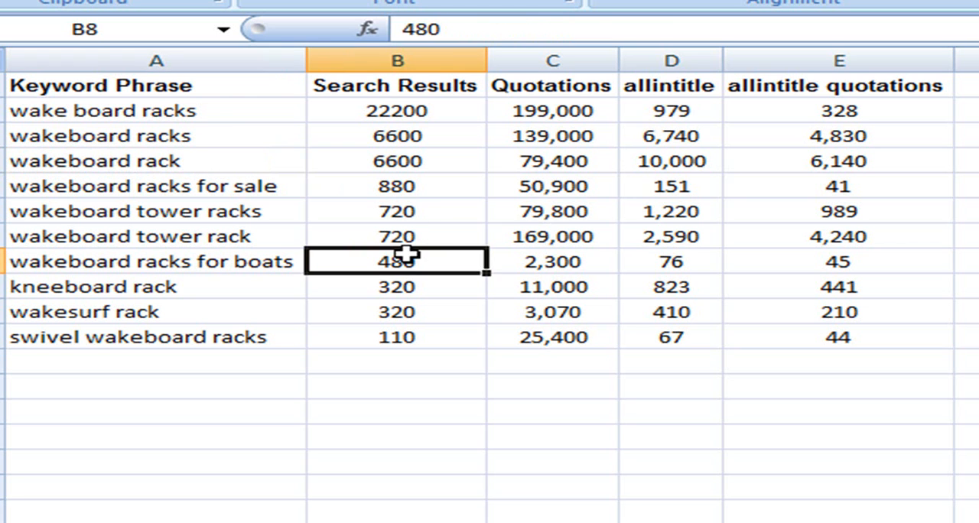
{"action": "key", "text": "Left"}
{"action": "key", "text": "Up"}
{"action": "key", "text": "Up"}
{"action": "key", "text": "Up"}
{"action": "key", "text": "Up"}
{"action": "key", "text": "Up"}
{"action": "key", "text": "Up"}
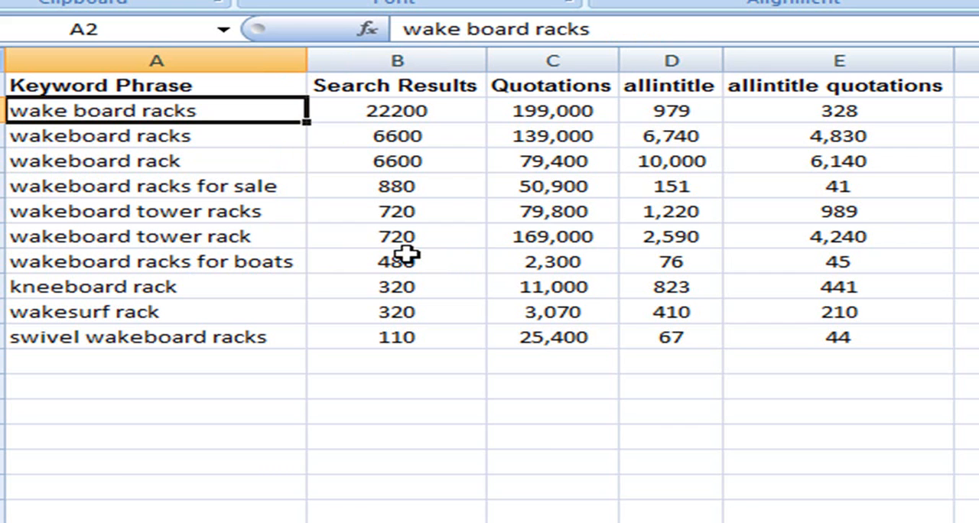
- Examine the Search Results values down column B for the wakeboard rack and tower rack keywords, returning to wakeboard racks in B3
{"action": "left_click", "coordinate": [451, 137]}
{"action": "key", "text": "Down"}
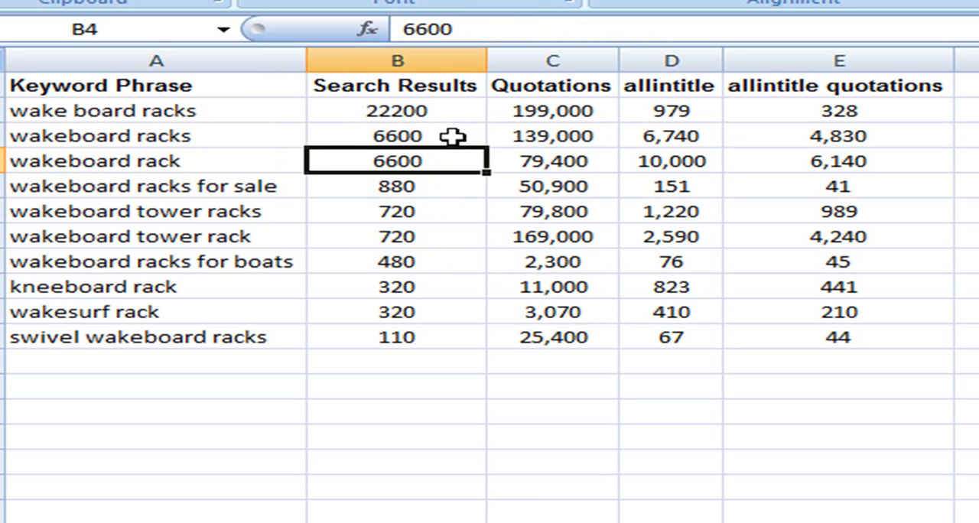
{"action": "key", "text": "Down"}
{"action": "key", "text": "Down"}
{"action": "key", "text": "Down"}
{"action": "key", "text": "Down"}
{"action": "key", "text": "Down"}
{"action": "key", "text": "Down"}
{"action": "key", "text": "Down"}
{"action": "key", "text": "Up"}
{"action": "key", "text": "Up"}
{"action": "key", "text": "Up"}
{"action": "key", "text": "Up"}
{"action": "key", "text": "Up"}
{"action": "key", "text": "Up"}
{"action": "key", "text": "Up"}
{"action": "key", "text": "Up"}
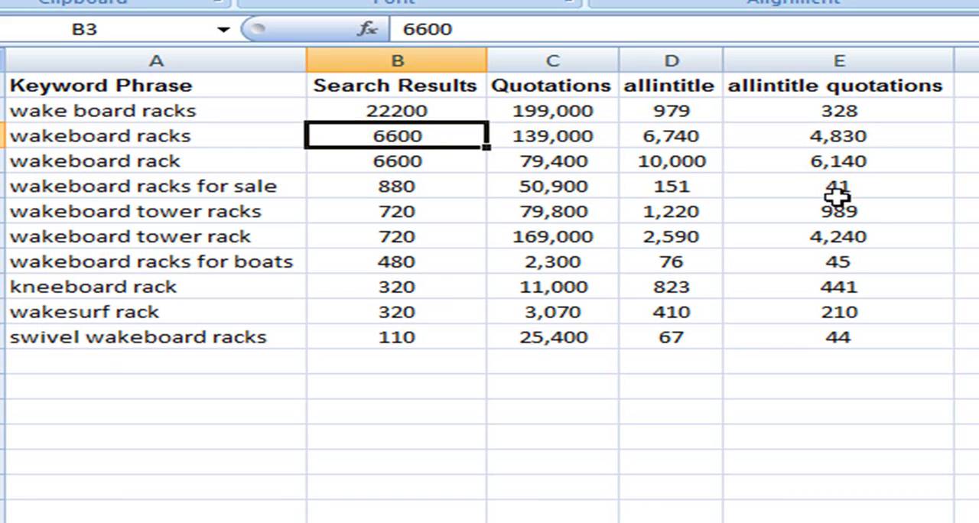
- Review the swivel wakeboard racks row from its keyword in A11 across to its allintitle quotations value in E11
{"action": "left_click", "coordinate": [251, 339]}
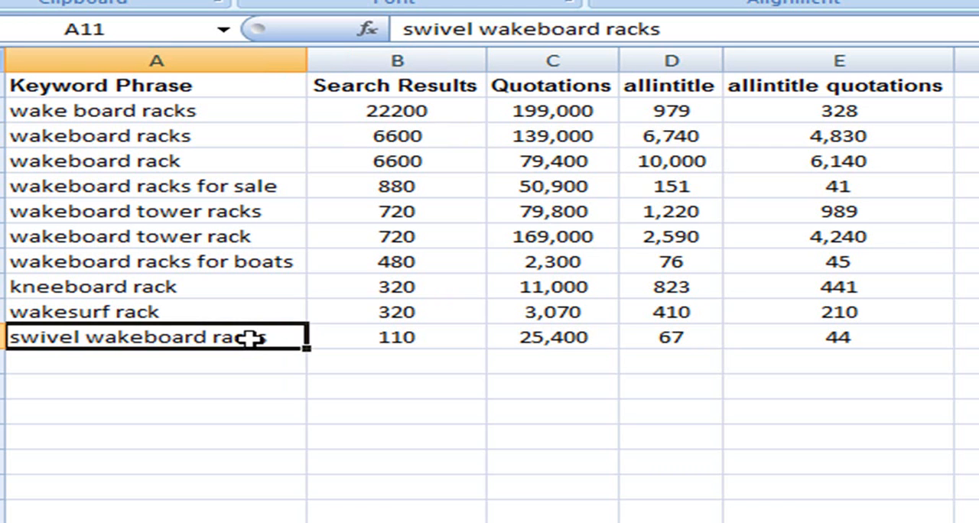
{"action": "left_click", "coordinate": [452, 339]}
{"action": "key", "text": "Right"}
{"action": "key", "text": "Right"}
{"action": "key", "text": "Right"}
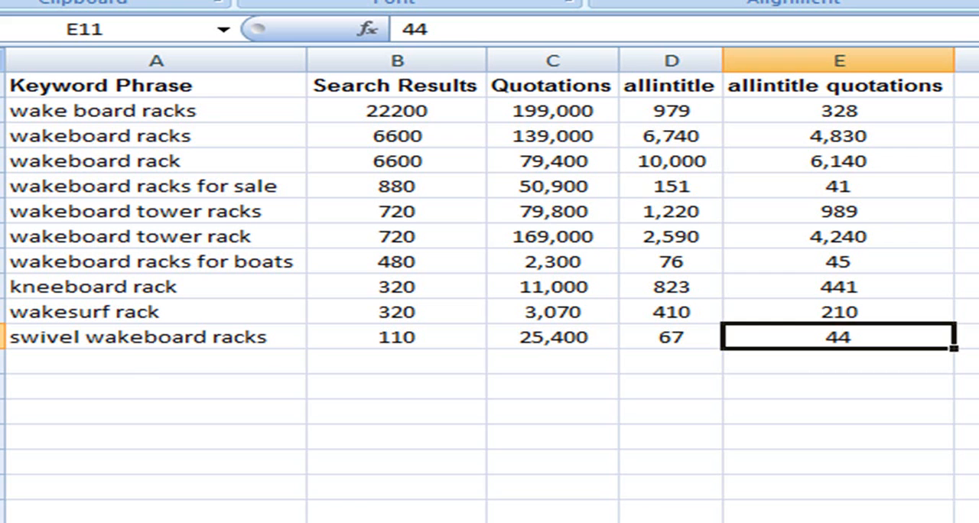
- Compare the allintitle quotations values of the first three keywords, ending on wake board racks in cell E2
{"action": "left_click", "coordinate": [967, 110]}
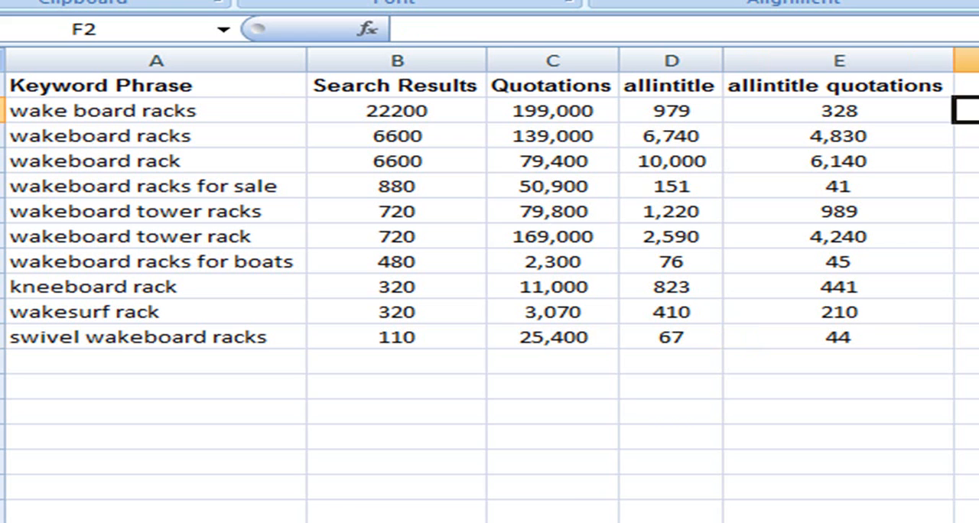
{"action": "left_click", "coordinate": [908, 136]}
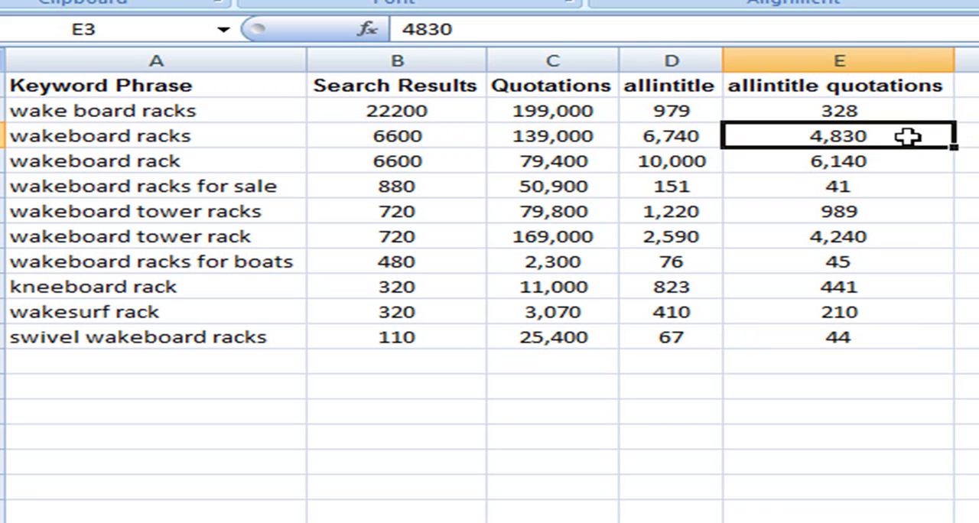
{"action": "key", "text": "Down"}
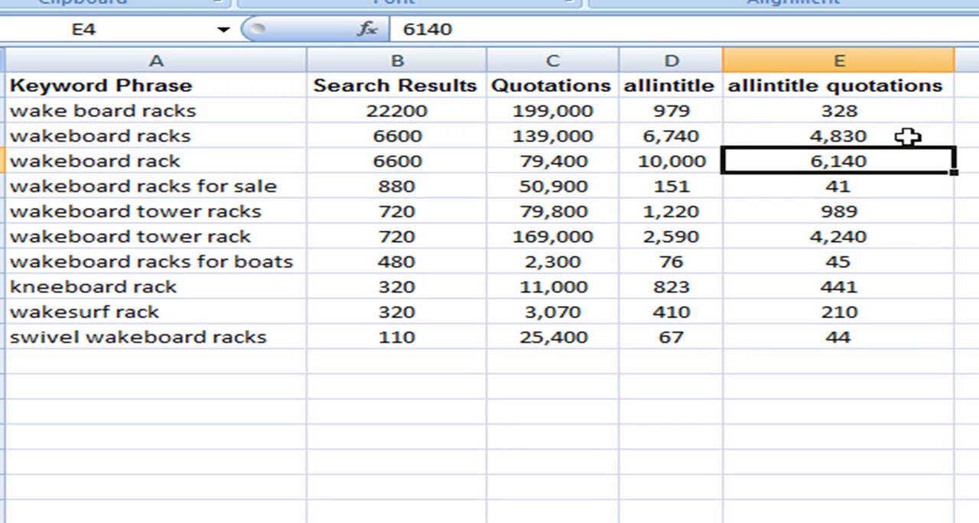
{"action": "left_click", "coordinate": [970, 214]}
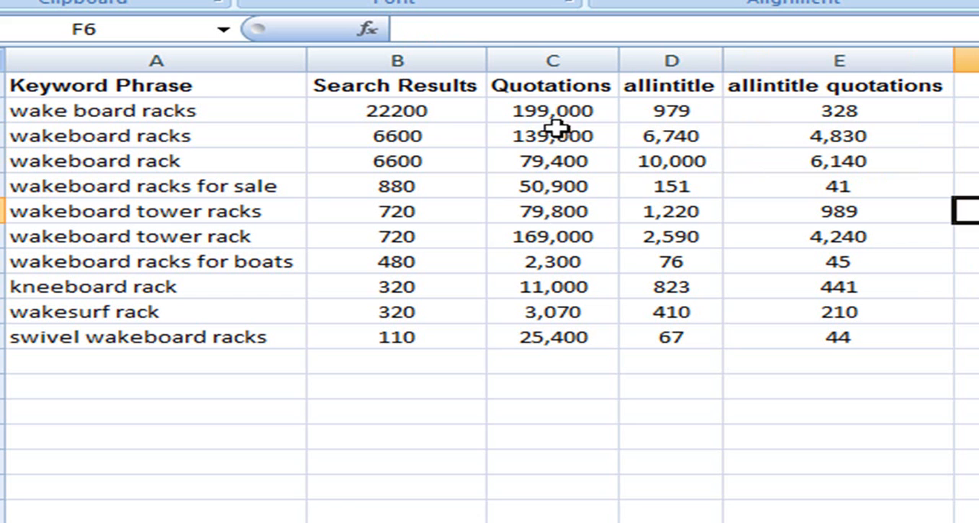
{"action": "left_click", "coordinate": [926, 114]}
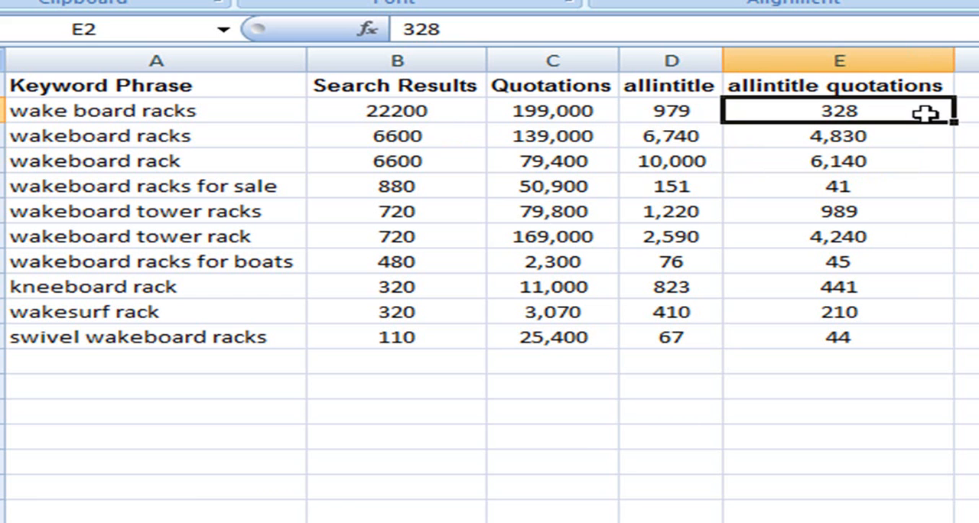